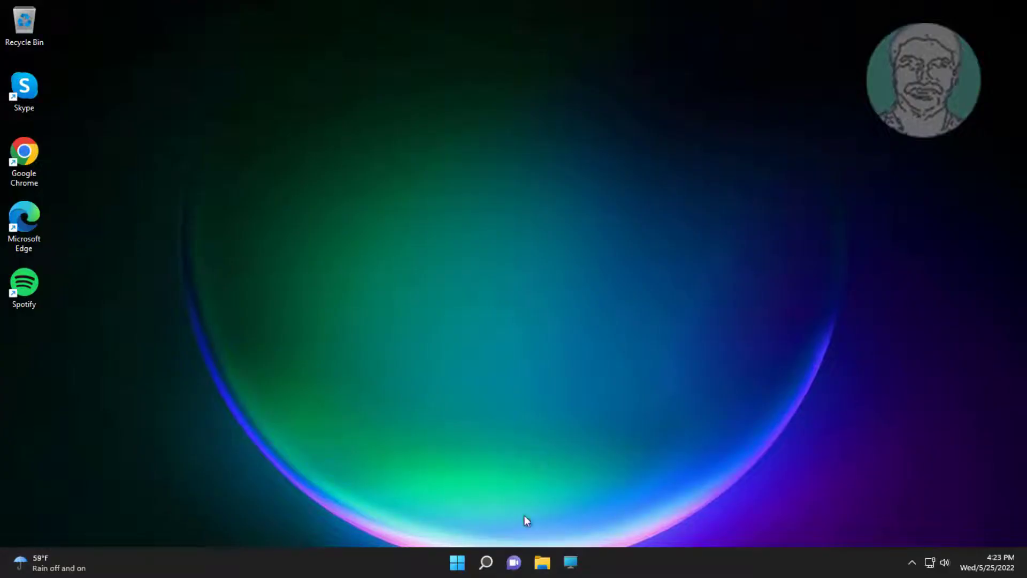
# Search Windows for 'edit power plan' and open the Balanced plan's Edit Plan Settings.
pyautogui.click(490, 562)
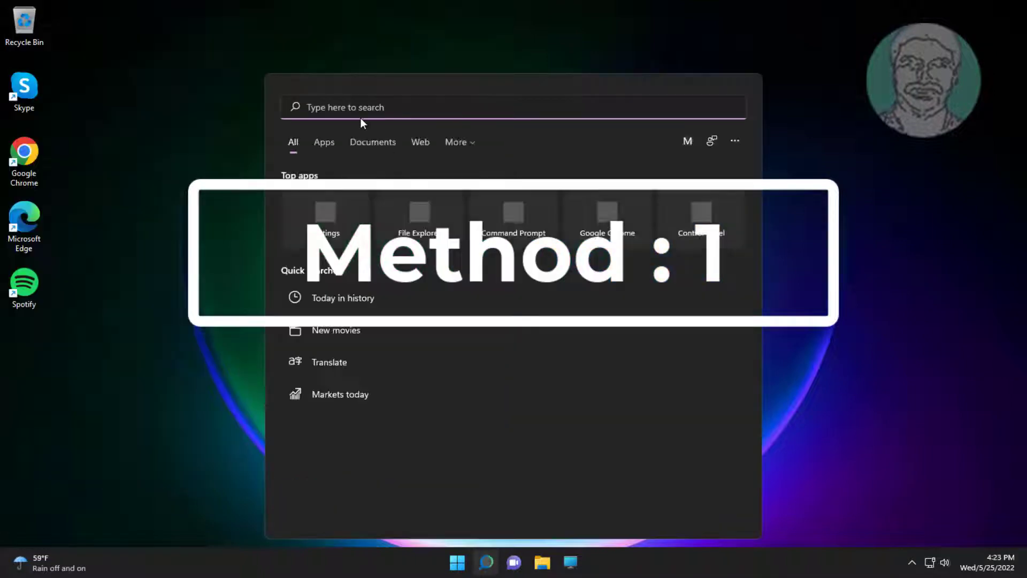
pyautogui.write('edit power plan')
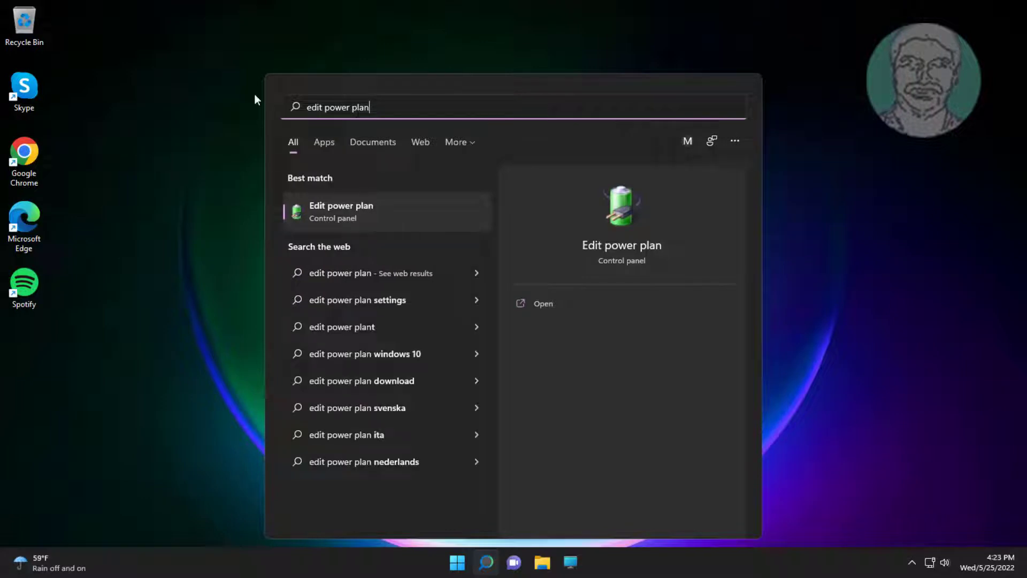
pyautogui.click(359, 213)
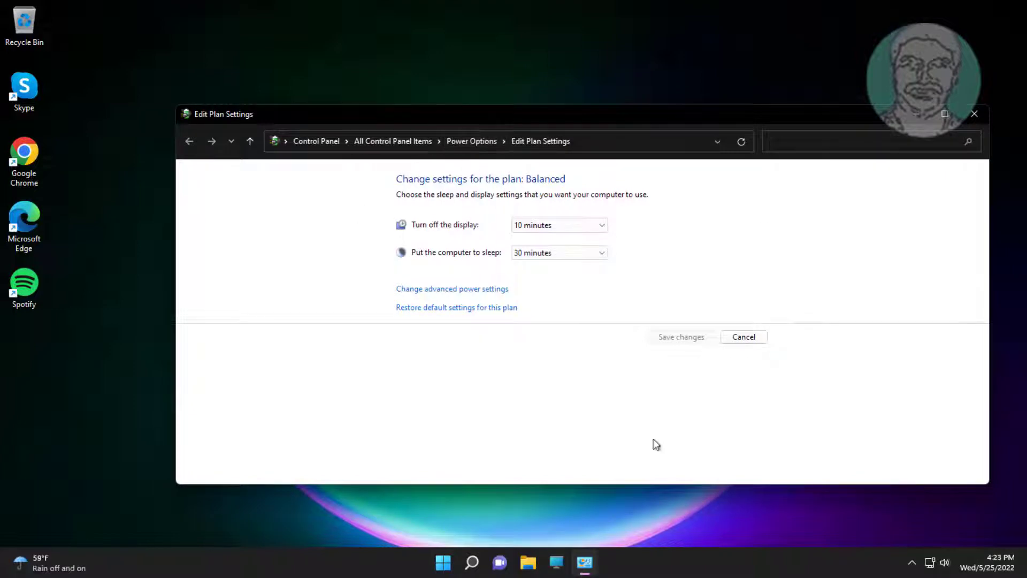
# Set the Balanced plan's USB selective suspend setting to Disabled, apply, and close the windows.
pyautogui.click(463, 292)
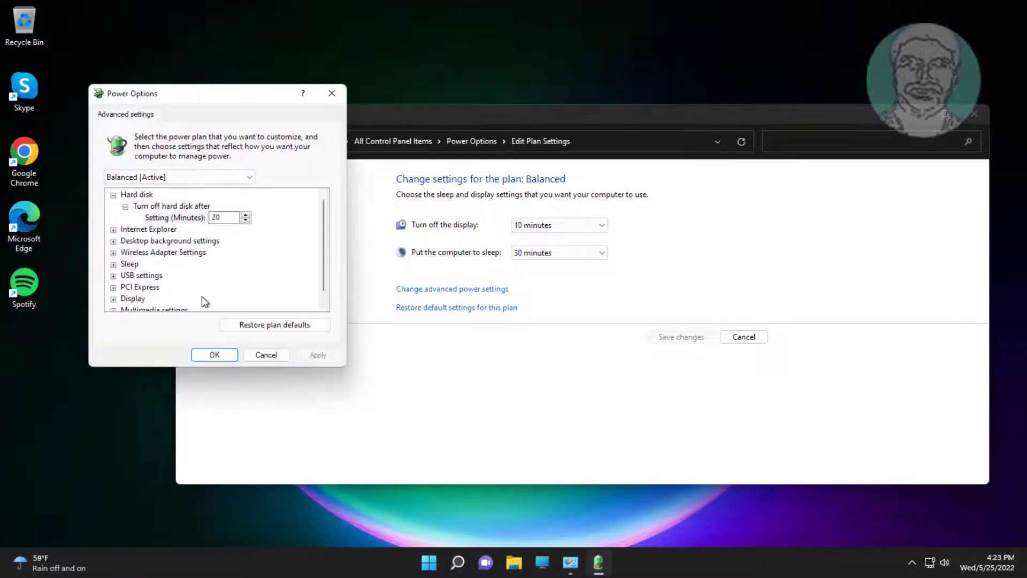
pyautogui.click(144, 278)
pyautogui.click(113, 276)
pyautogui.click(168, 288)
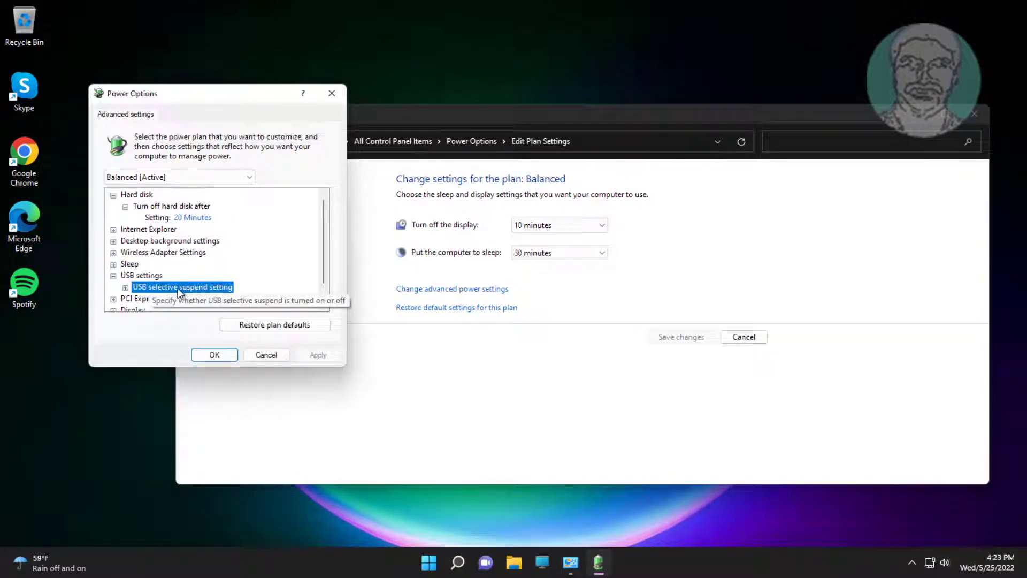
pyautogui.doubleClick(236, 284)
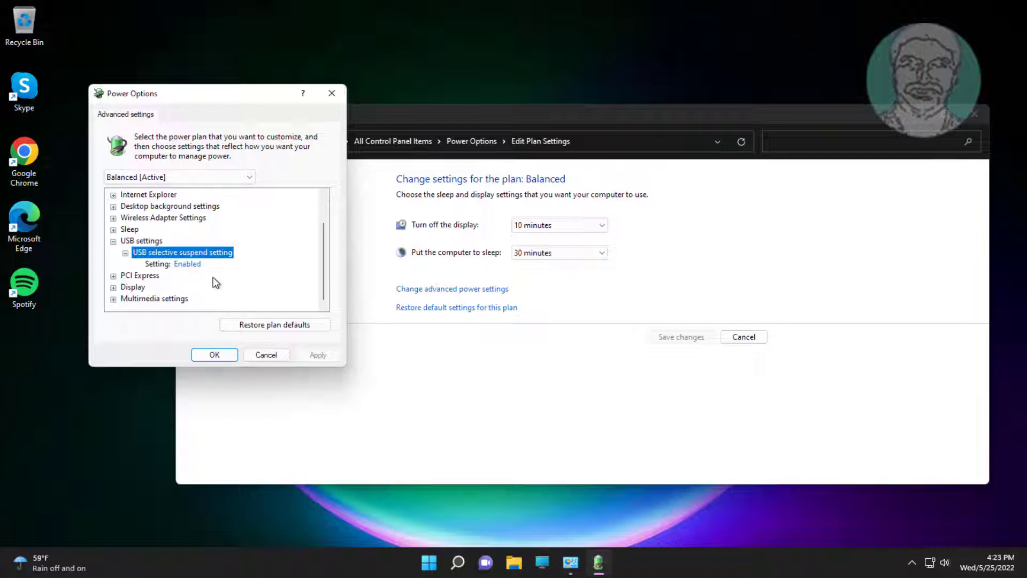
pyautogui.click(196, 264)
pyautogui.click(219, 265)
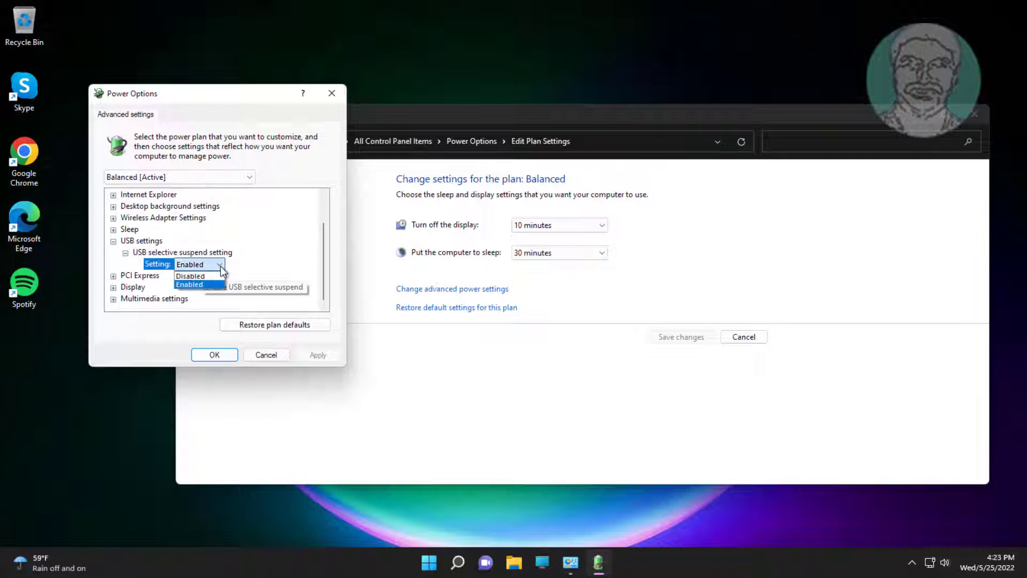
pyautogui.click(198, 276)
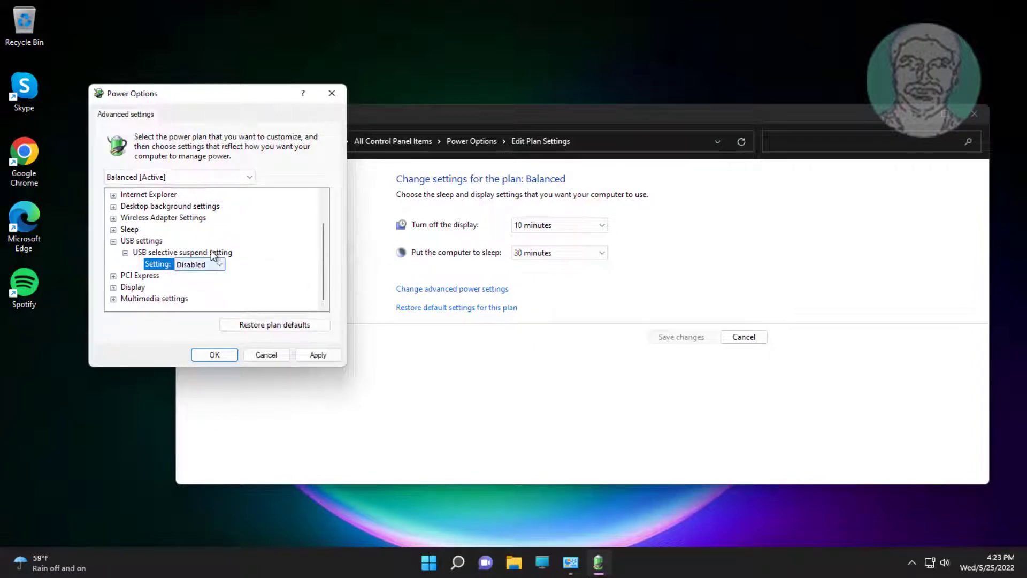
pyautogui.click(318, 355)
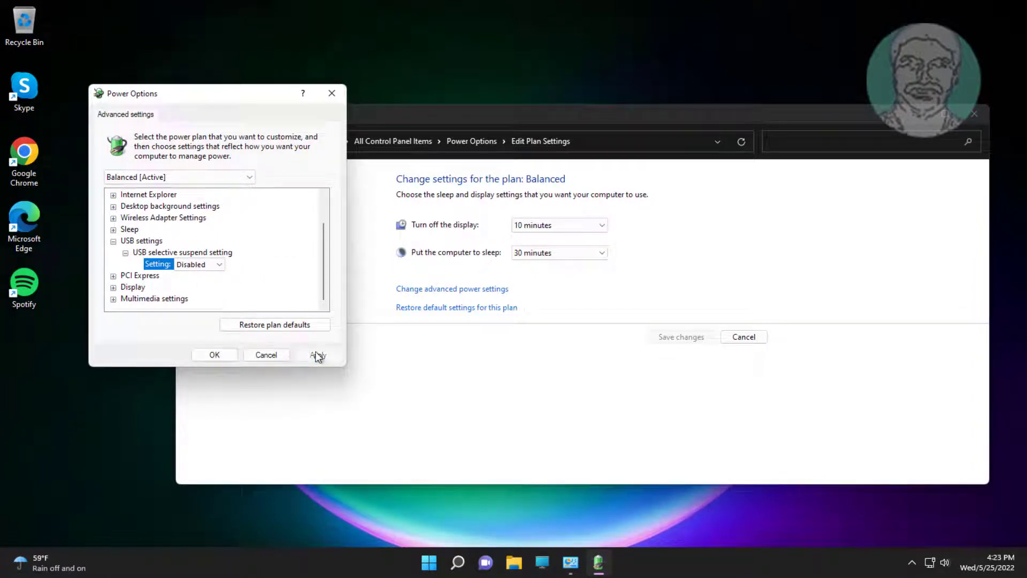
pyautogui.click(195, 355)
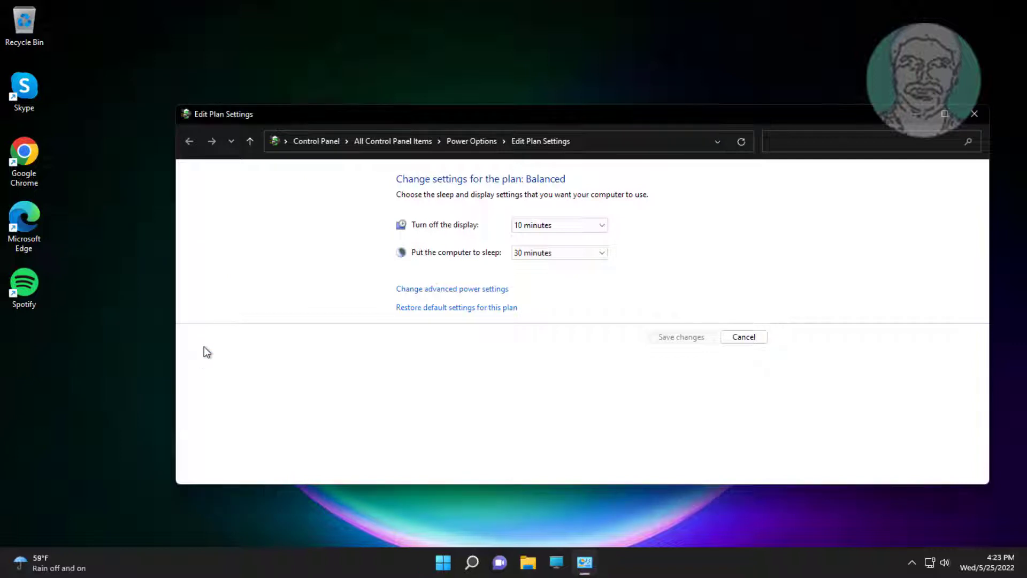
pyautogui.click(974, 114)
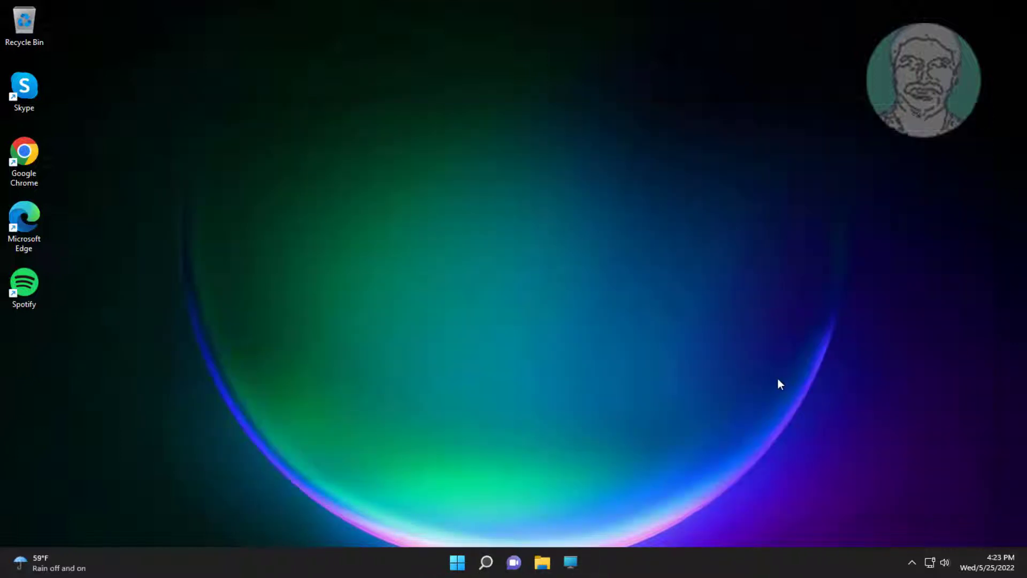
# Open Device Manager from the Start right-click menu and expand Universal Serial Bus controllers.
pyautogui.rightClick(462, 563)
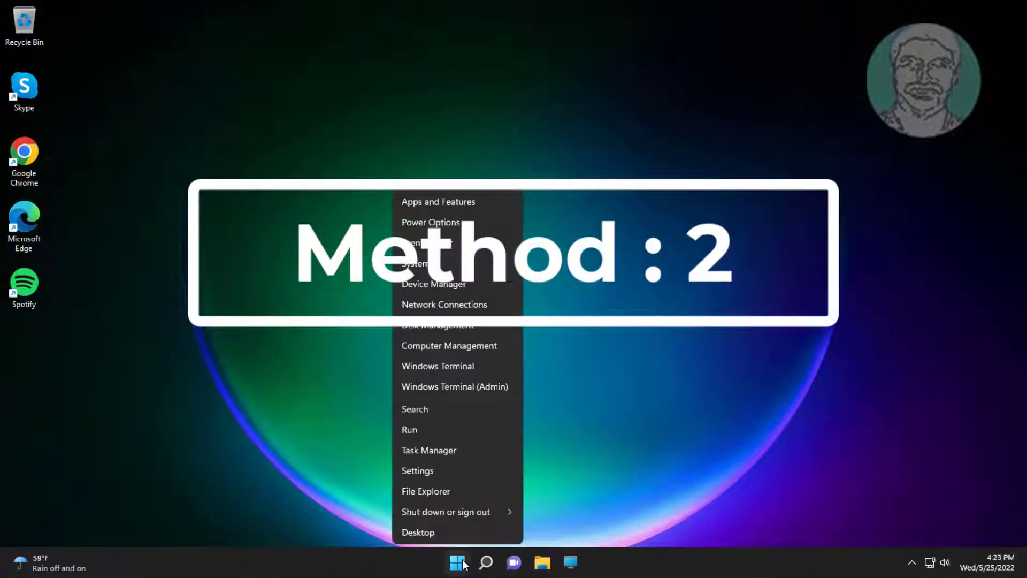
pyautogui.click(420, 279)
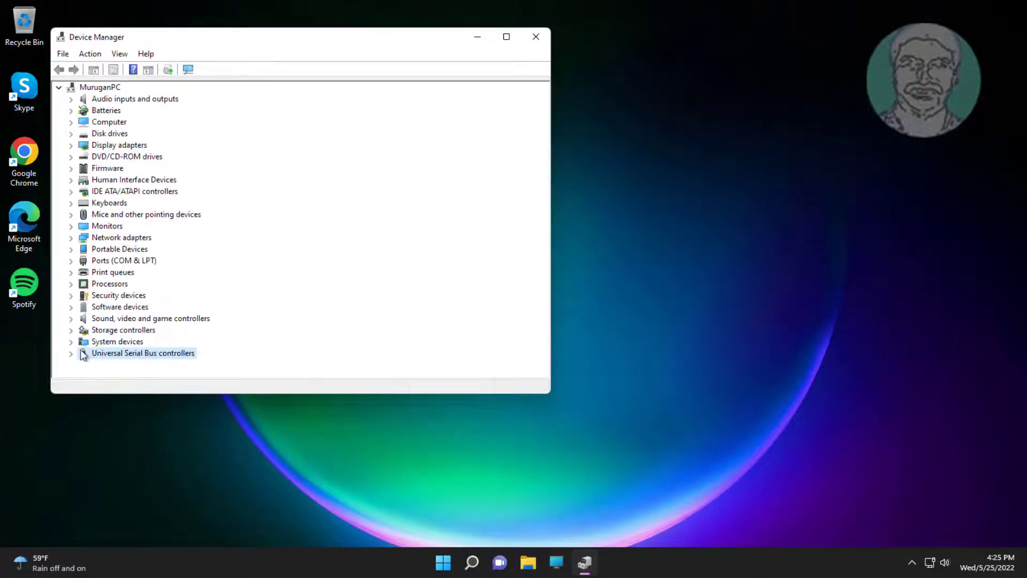
pyautogui.click(72, 354)
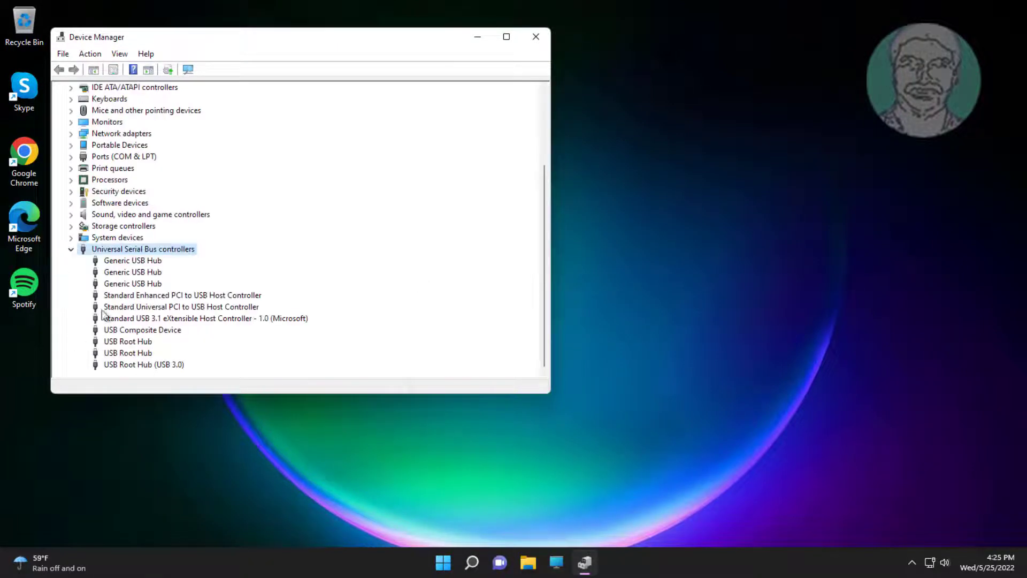
pyautogui.click(144, 265)
# Untick 'Allow the computer to turn off this device to save power' for the first Generic USB Hub.
pyautogui.rightClick(138, 260)
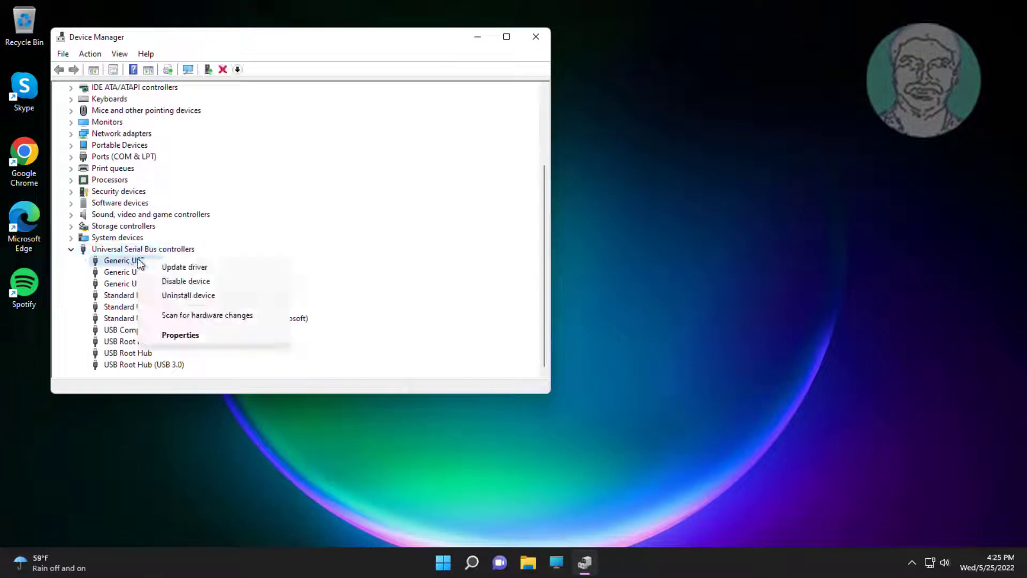
pyautogui.click(180, 335)
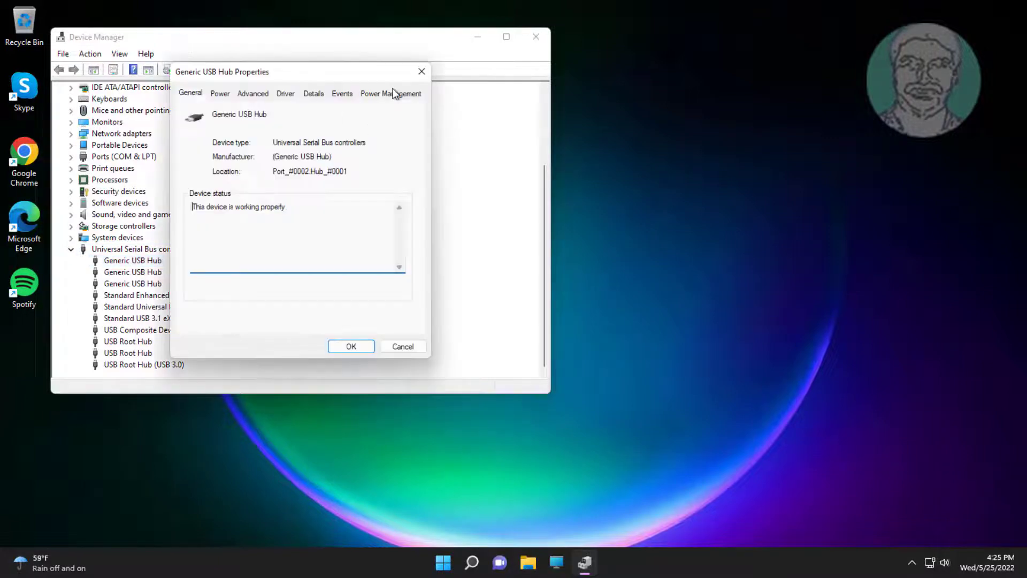
pyautogui.click(392, 93)
pyautogui.click(188, 145)
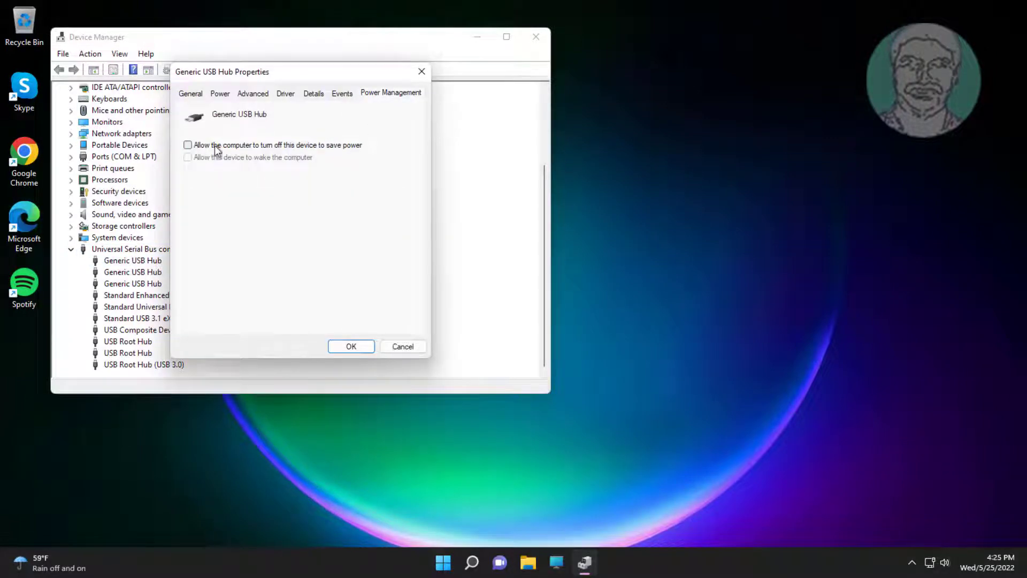
pyautogui.click(345, 347)
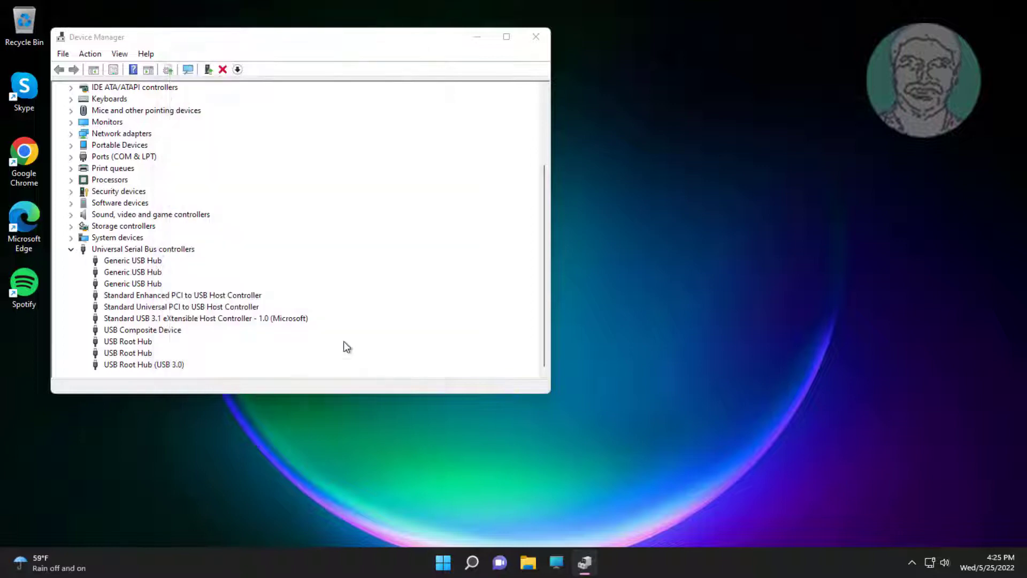
# Untick the same power-saving option for the second Generic USB Hub.
pyautogui.rightClick(148, 274)
pyautogui.click(221, 351)
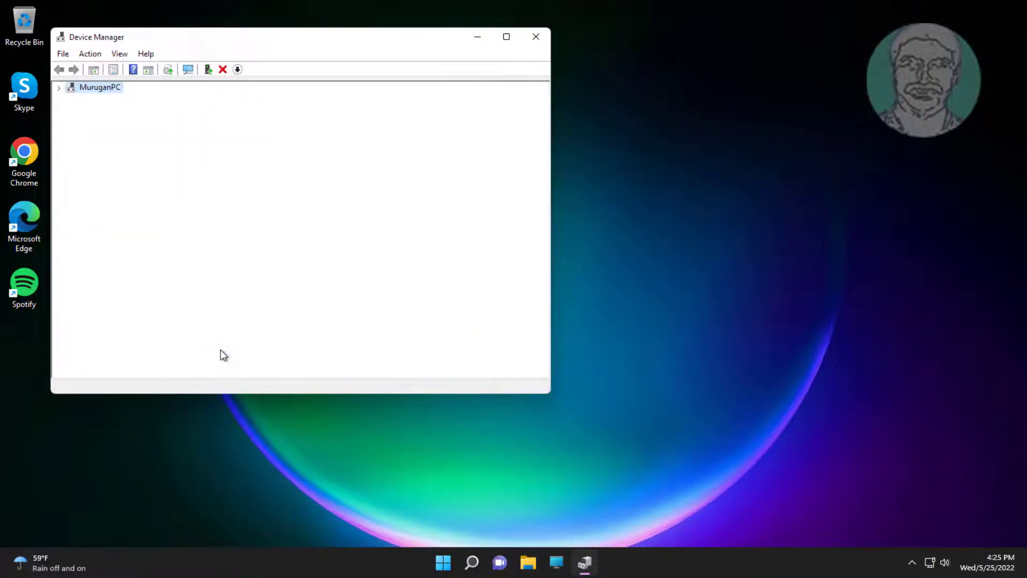
pyautogui.click(316, 94)
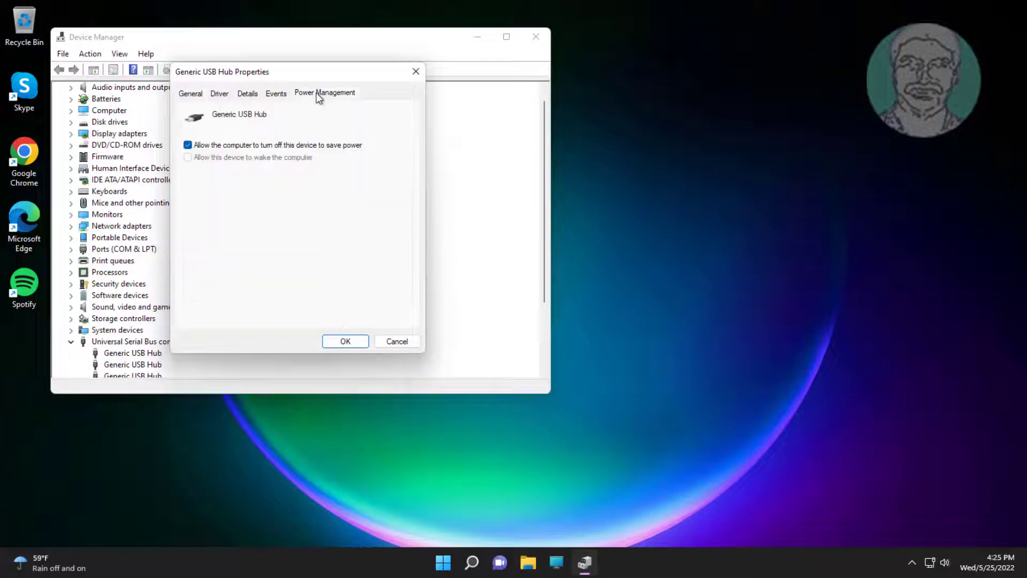
pyautogui.click(188, 146)
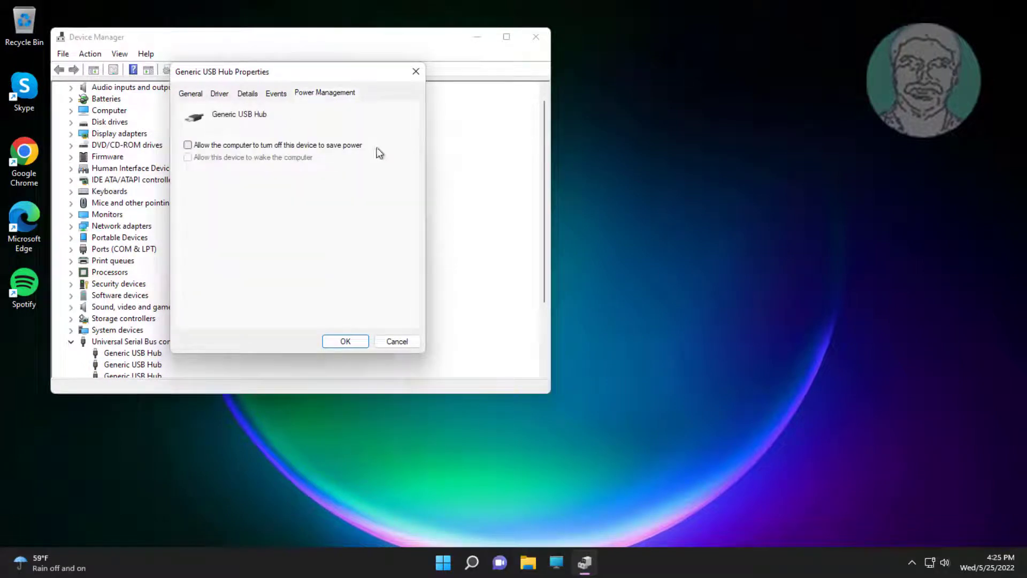
pyautogui.click(348, 342)
# Untick the same power-saving option for the third Generic USB Hub.
pyautogui.moveTo(542, 234); pyautogui.dragTo(542, 306)
pyautogui.rightClick(143, 284)
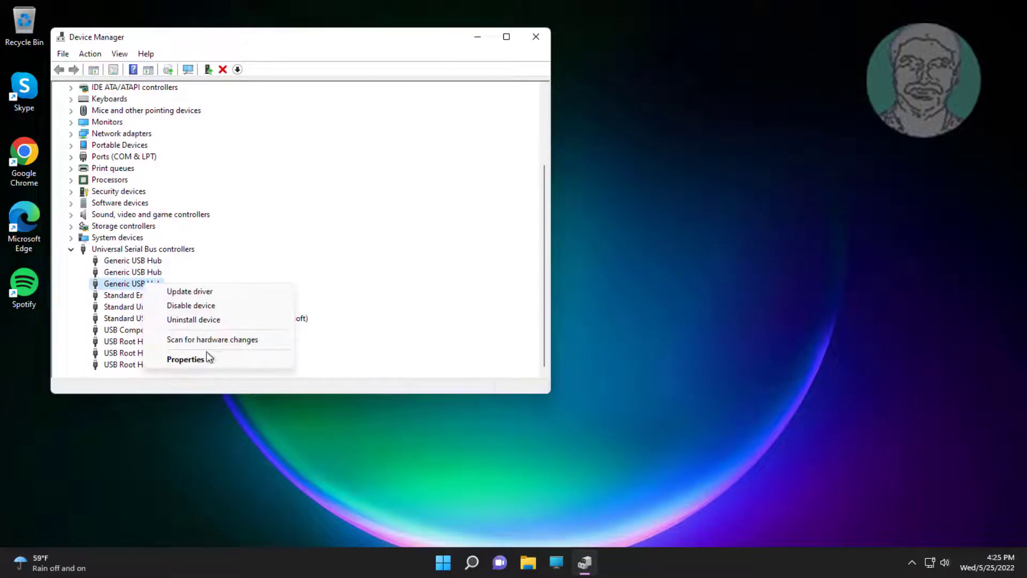
pyautogui.click(201, 357)
pyautogui.click(331, 97)
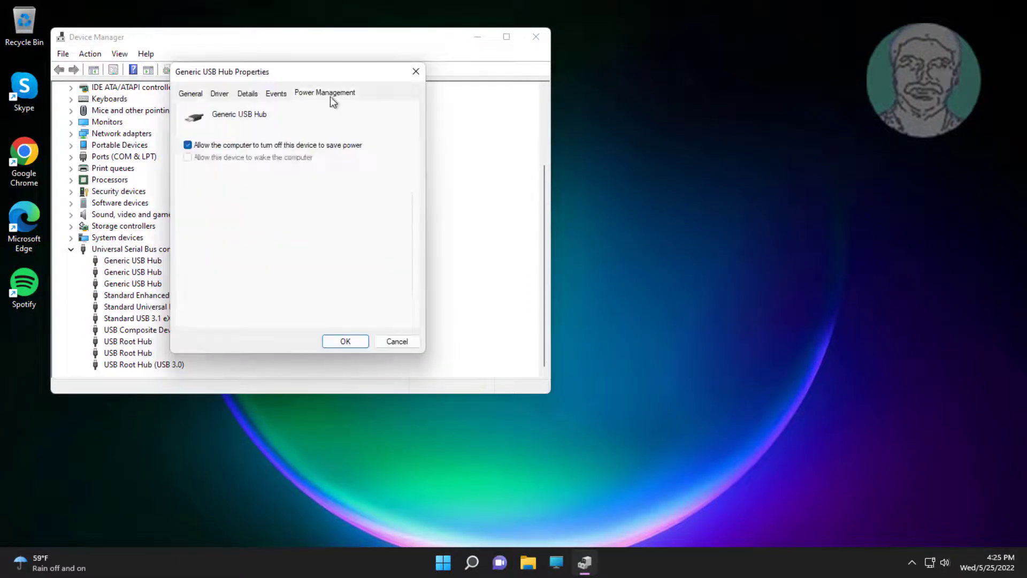
pyautogui.click(187, 146)
pyautogui.click(348, 345)
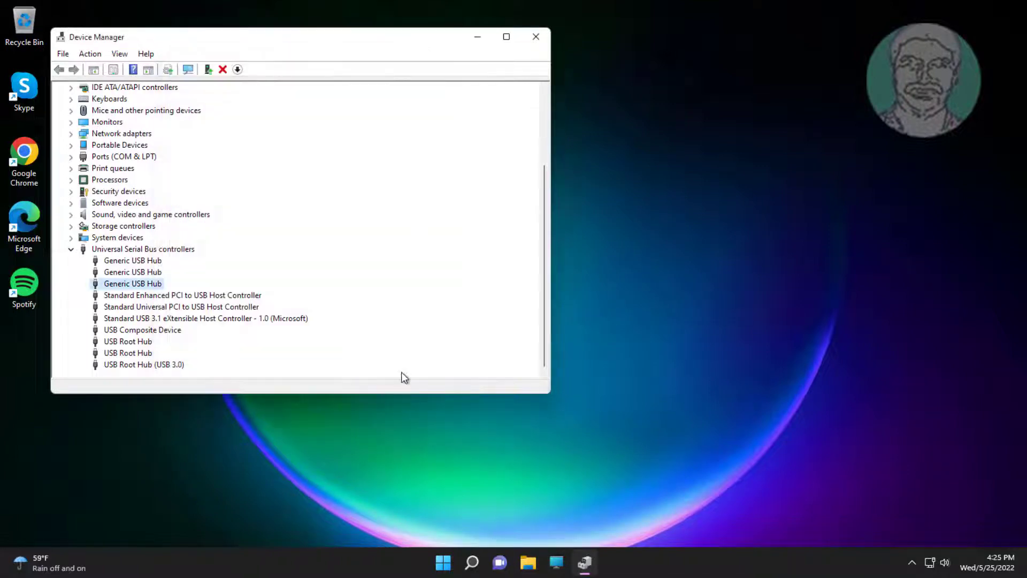
# Stop the computer turning off the Standard USB 3.1 eXtensible Host Controller to save power.
pyautogui.click(186, 319)
pyautogui.rightClick(243, 323)
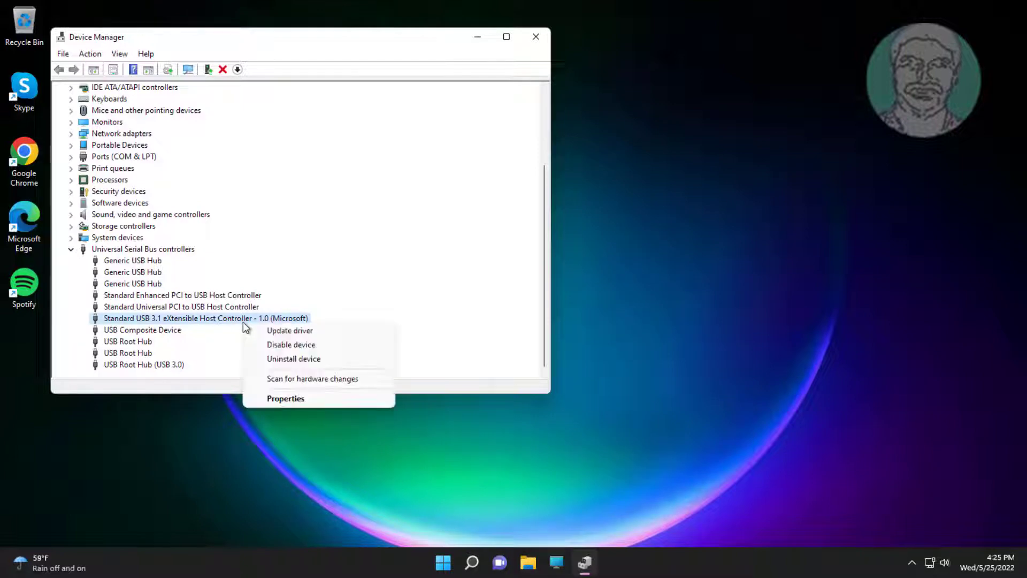
pyautogui.click(305, 395)
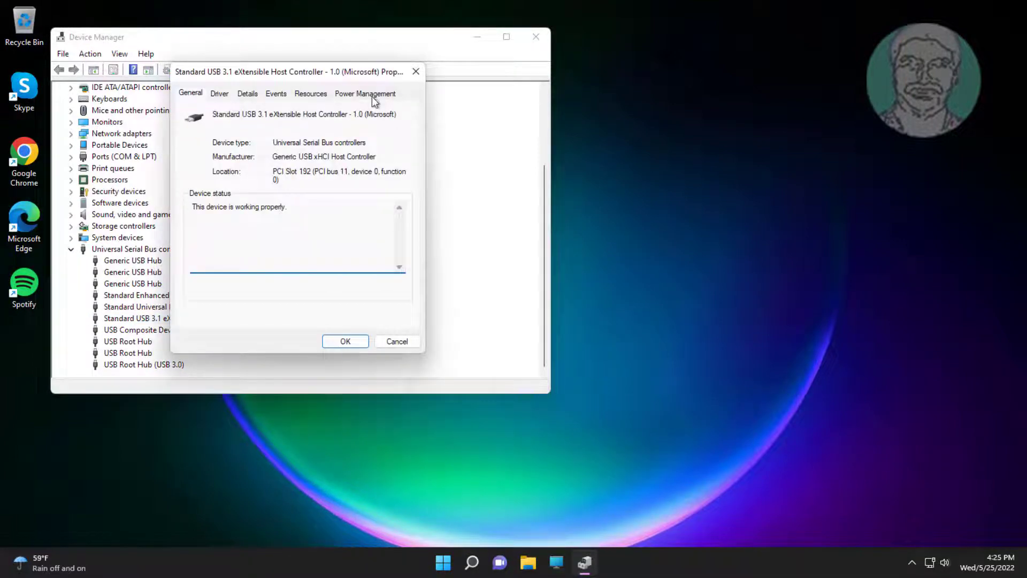
pyautogui.click(369, 94)
pyautogui.click(188, 145)
pyautogui.click(345, 342)
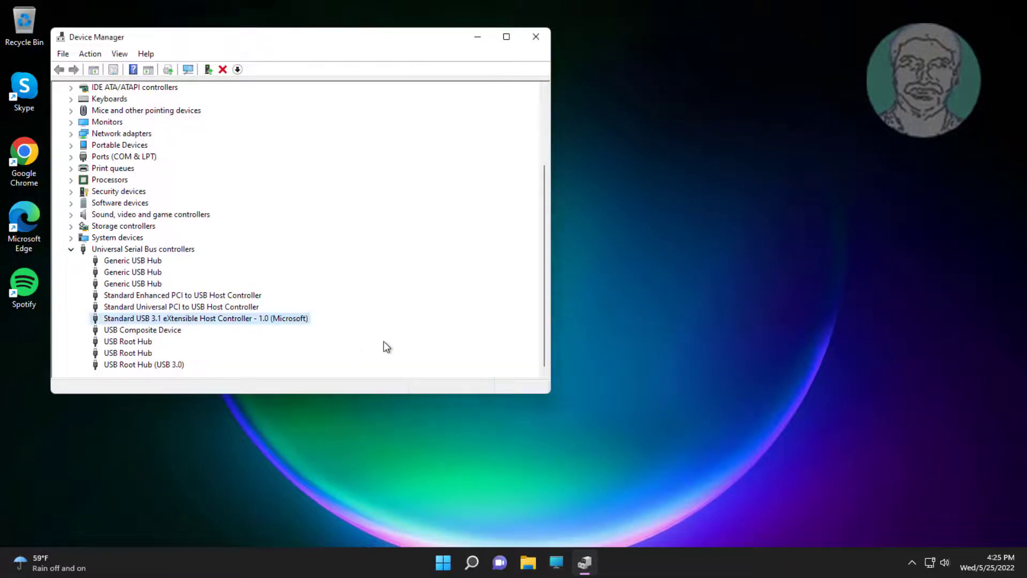
# Stop the computer turning off the first USB Root Hub to save power.
pyautogui.click(131, 343)
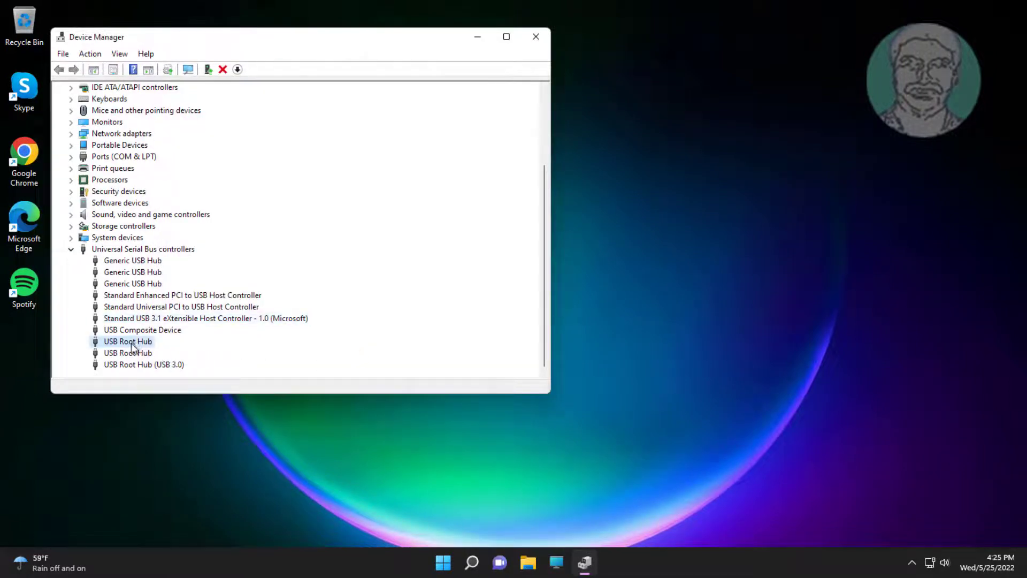
pyautogui.rightClick(132, 344)
pyautogui.click(192, 422)
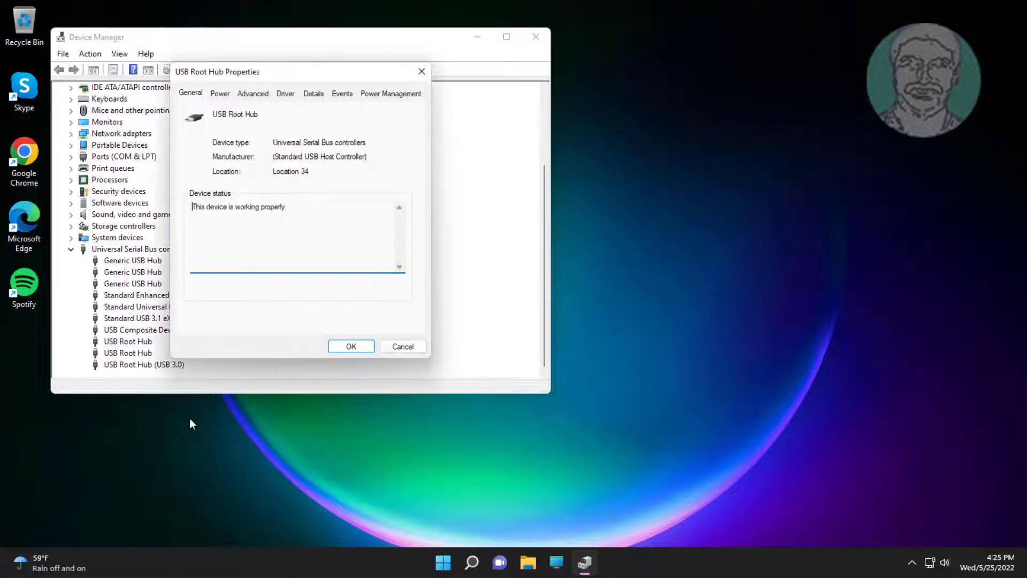
pyautogui.click(381, 98)
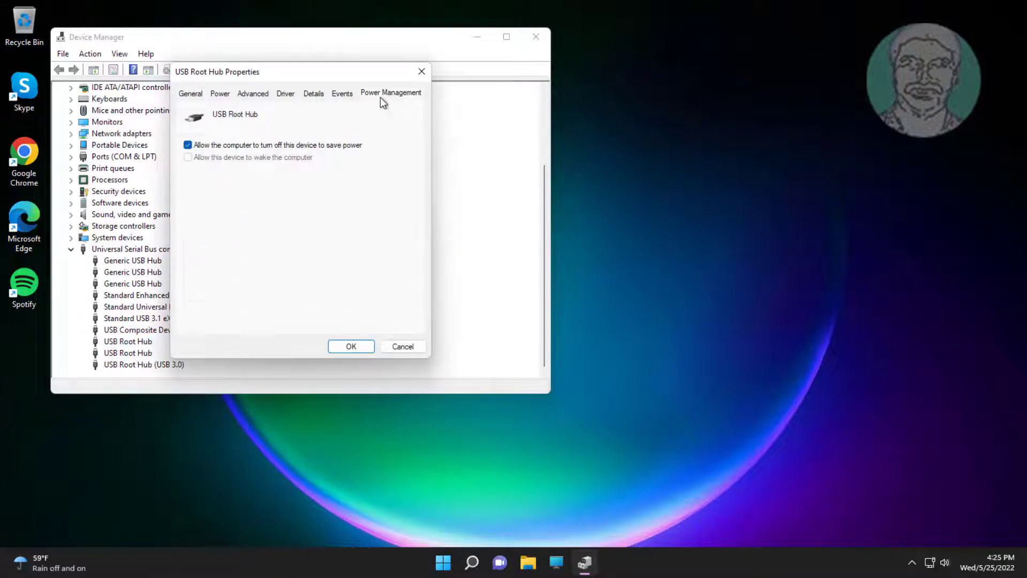
pyautogui.click(197, 149)
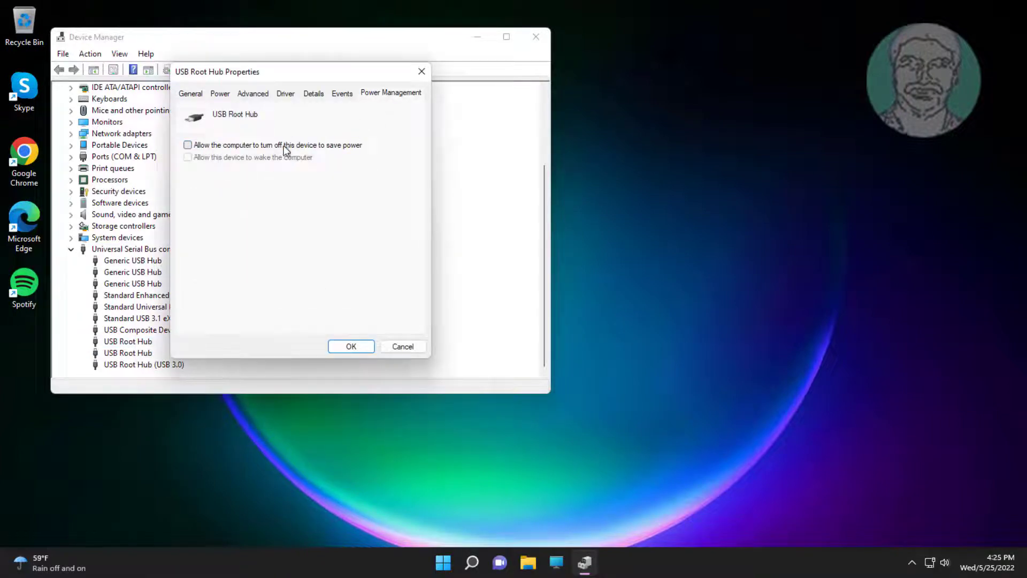
pyautogui.click(355, 347)
# Stop the computer turning off the second USB Root Hub to save power.
pyautogui.click(135, 355)
pyautogui.rightClick(138, 354)
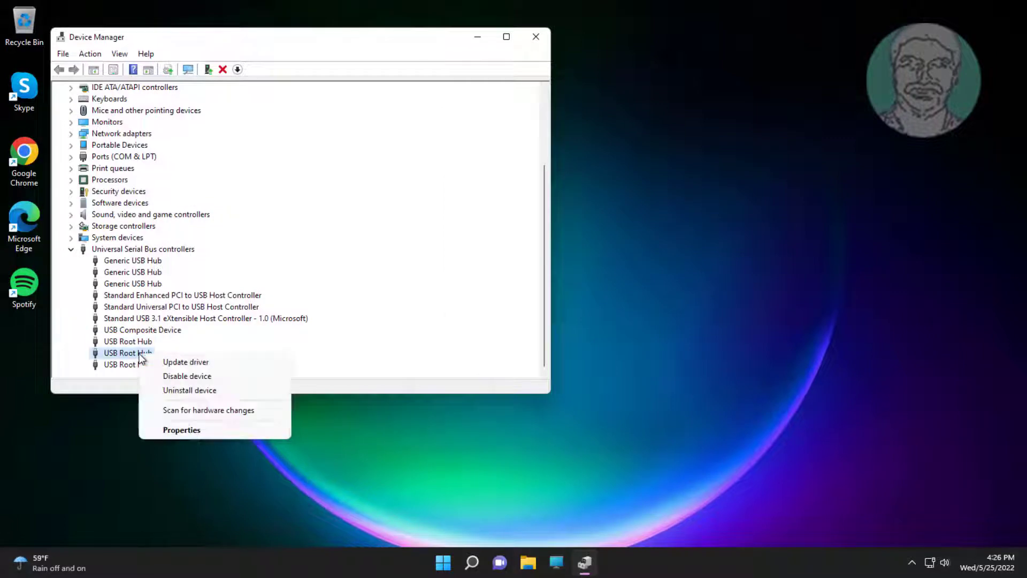
pyautogui.click(182, 430)
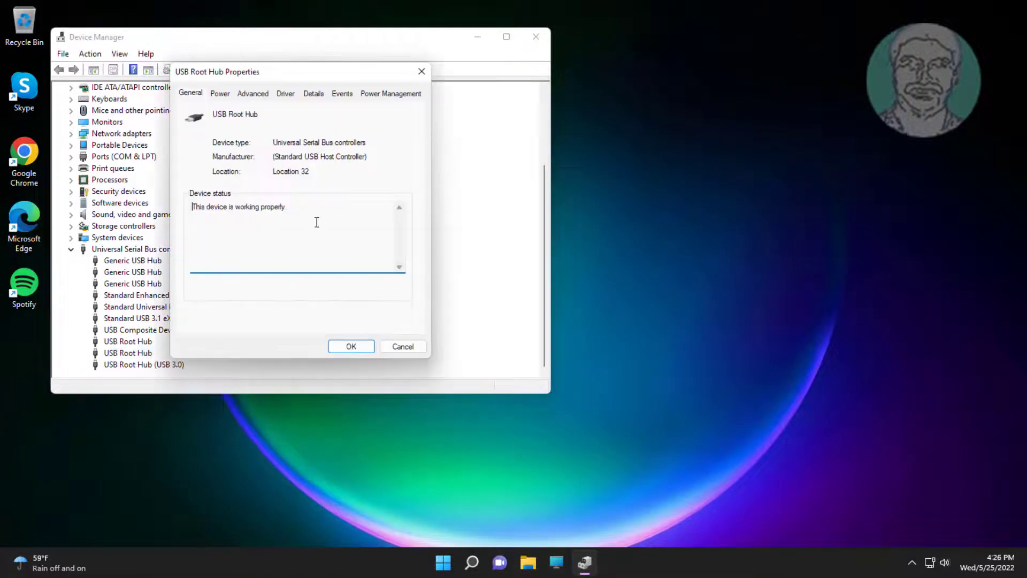
pyautogui.click(380, 93)
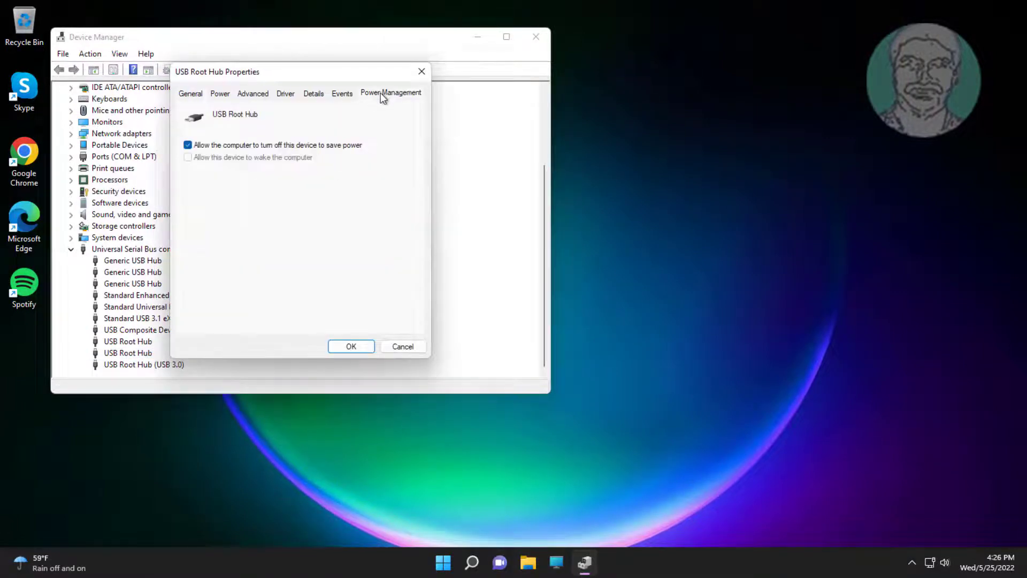
pyautogui.click(188, 144)
pyautogui.click(360, 346)
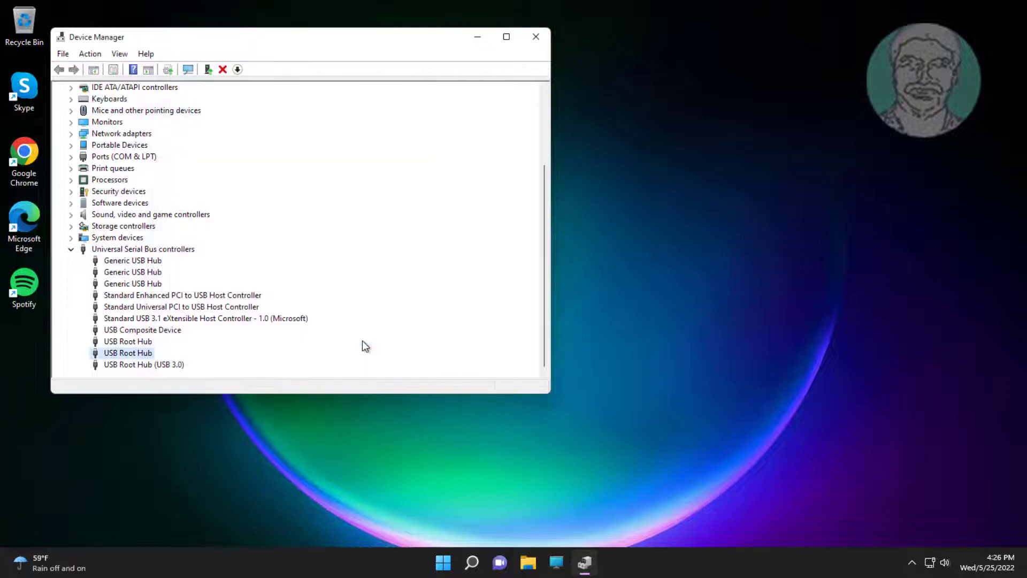
# Disable power-saving turn-off for USB Root Hub (USB 3.0), then collapse the USB controllers group.
pyautogui.click(144, 367)
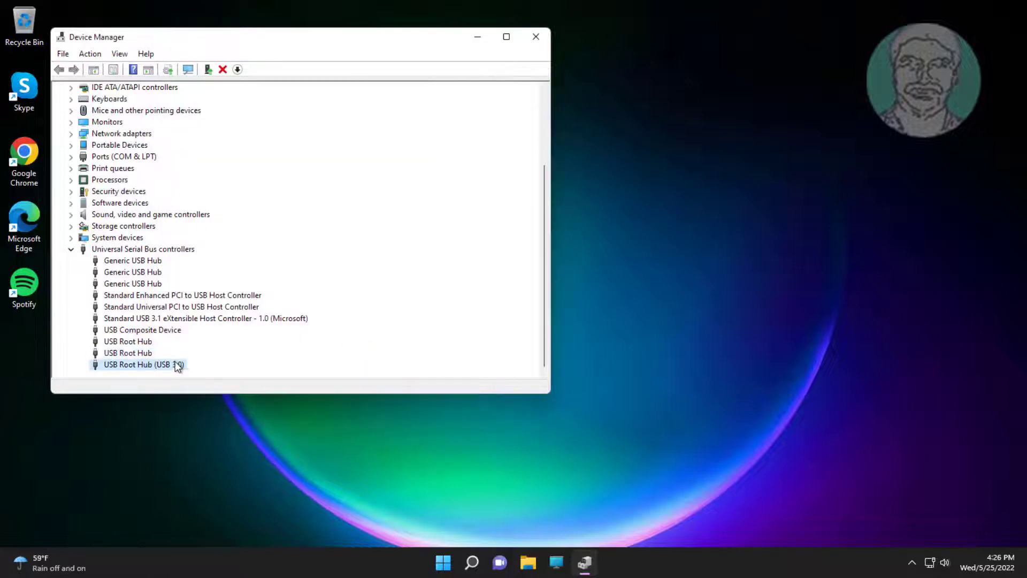
pyautogui.rightClick(156, 364)
pyautogui.click(210, 443)
pyautogui.click(323, 93)
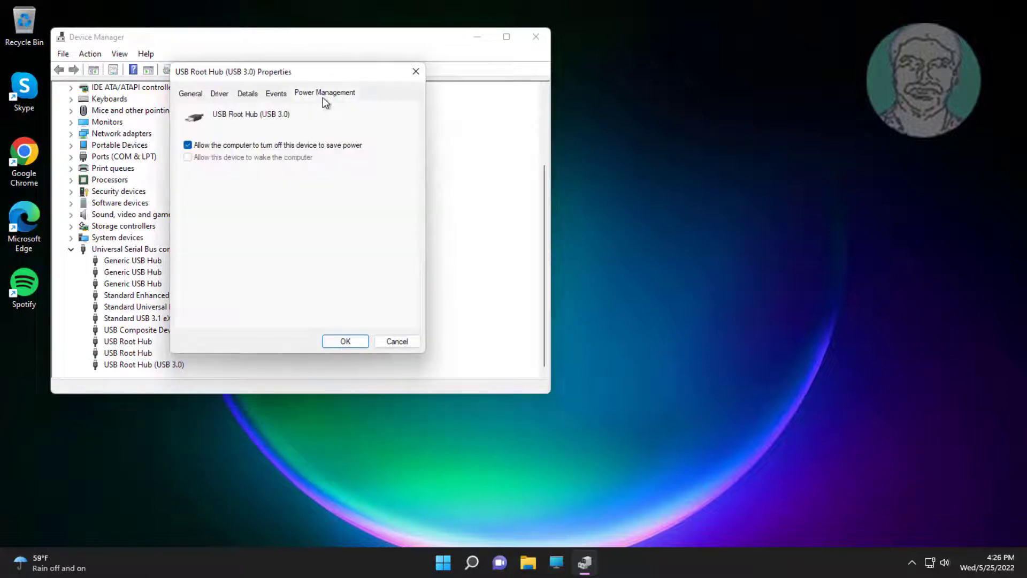
pyautogui.click(186, 145)
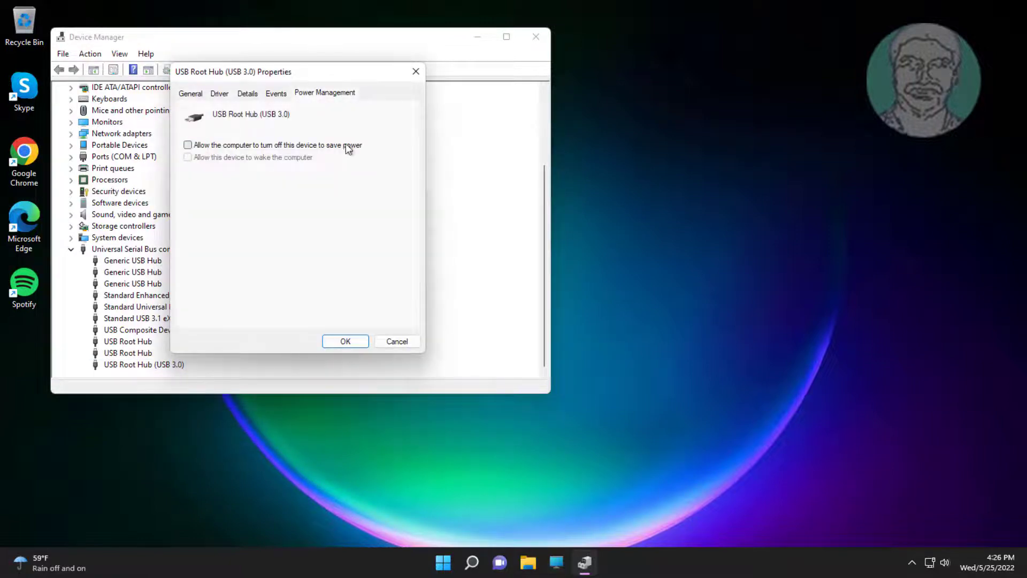
pyautogui.click(357, 341)
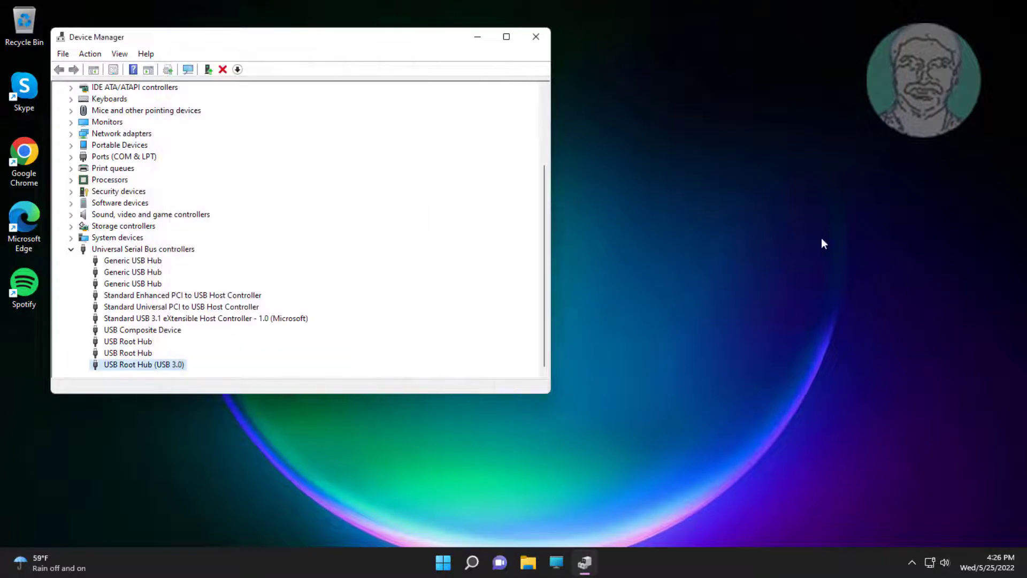
pyautogui.click(71, 250)
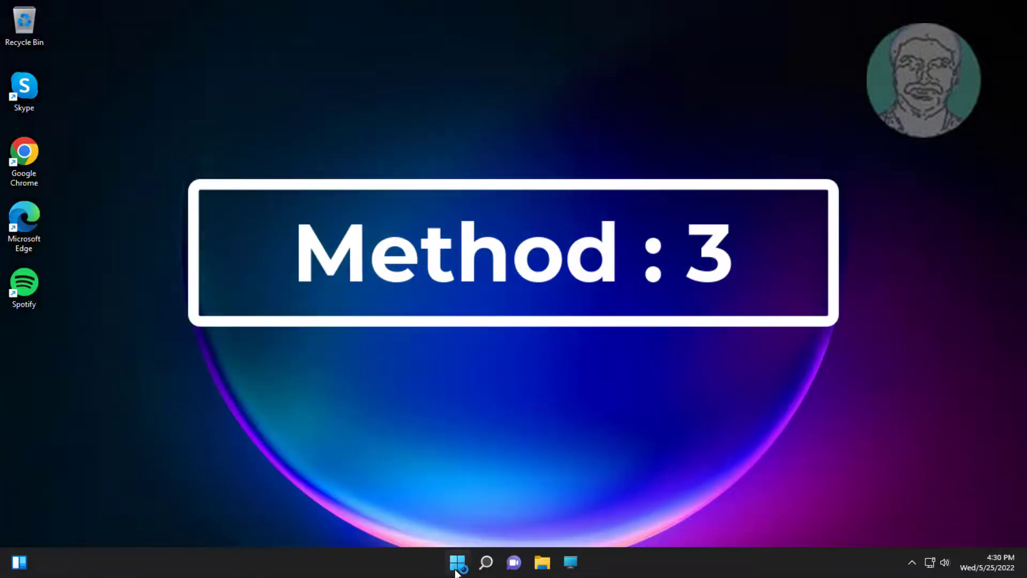
# Reopen Device Manager via the Start right-click menu and expand Universal Serial Bus controllers.
pyautogui.rightClick(455, 571)
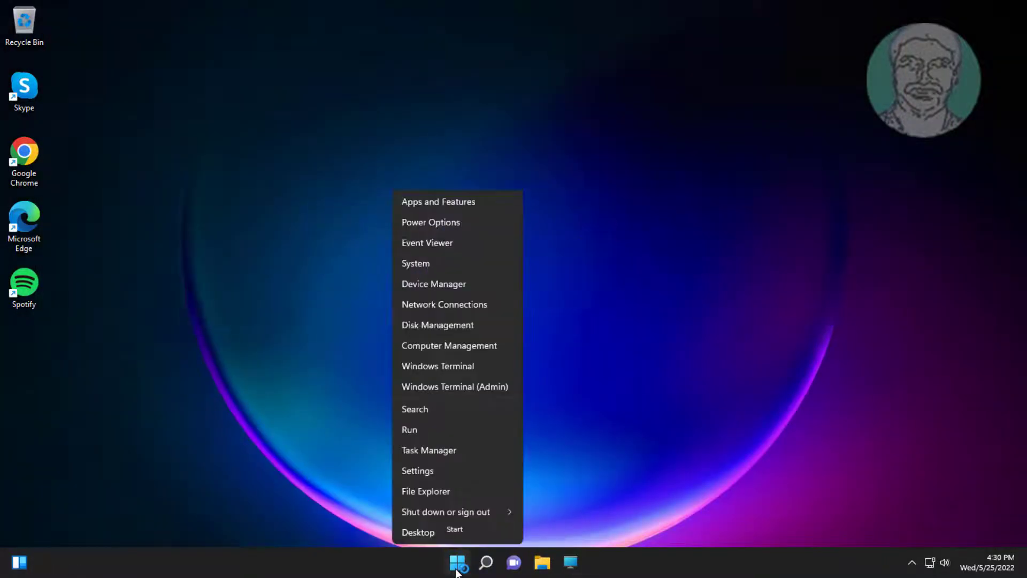
pyautogui.click(464, 285)
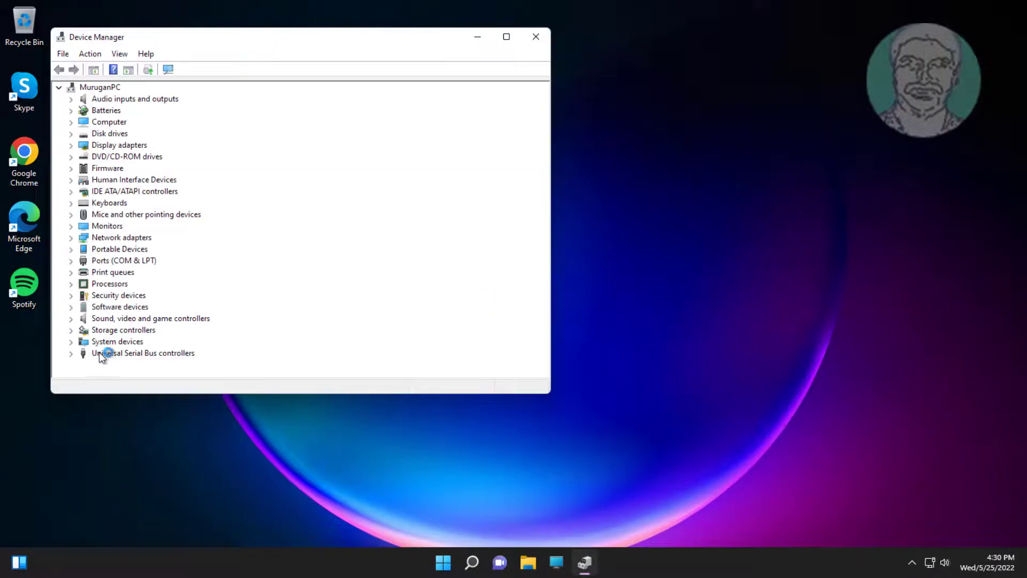
pyautogui.click(163, 354)
pyautogui.click(71, 355)
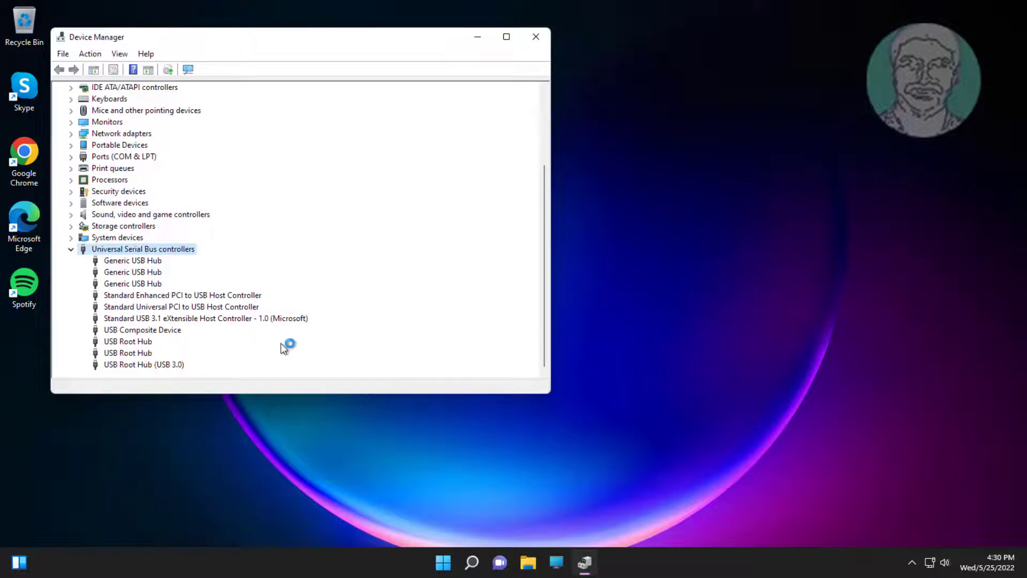
# Search automatically for an updated driver for the first Generic USB Hub.
pyautogui.click(152, 262)
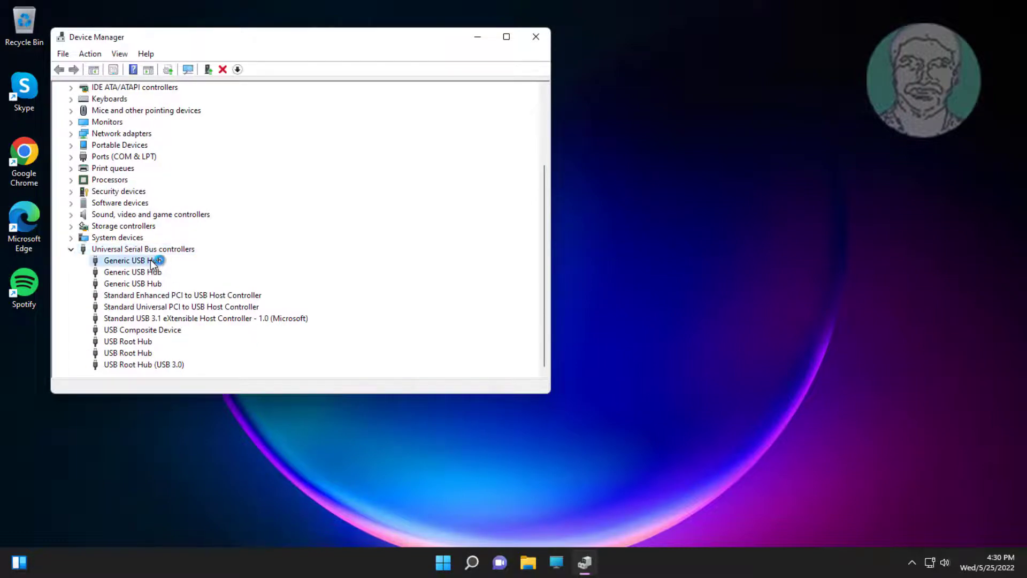
pyautogui.rightClick(155, 262)
pyautogui.click(205, 269)
pyautogui.click(257, 183)
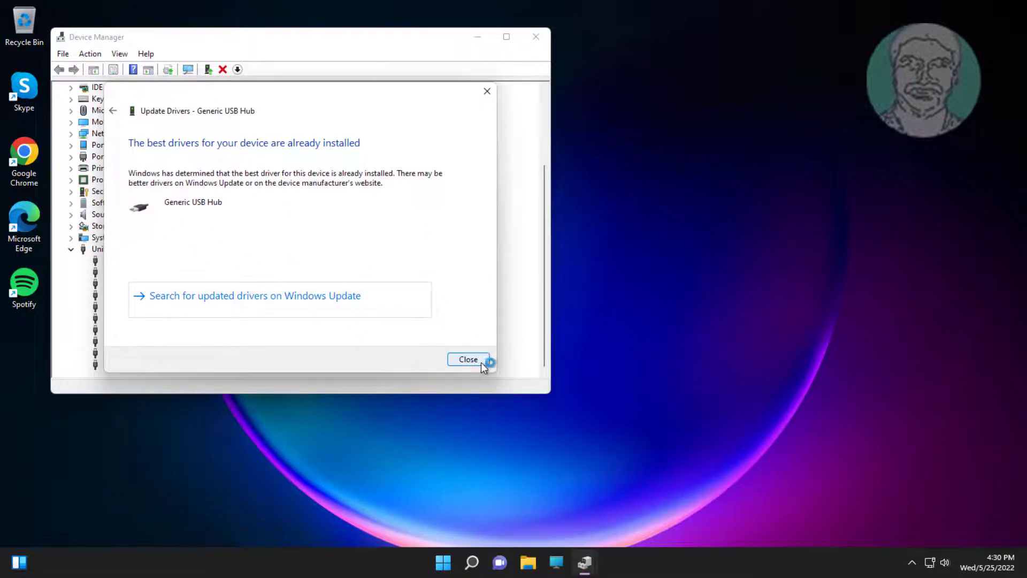
pyautogui.click(481, 361)
# Search automatically for an updated driver for the second Generic USB Hub.
pyautogui.click(143, 273)
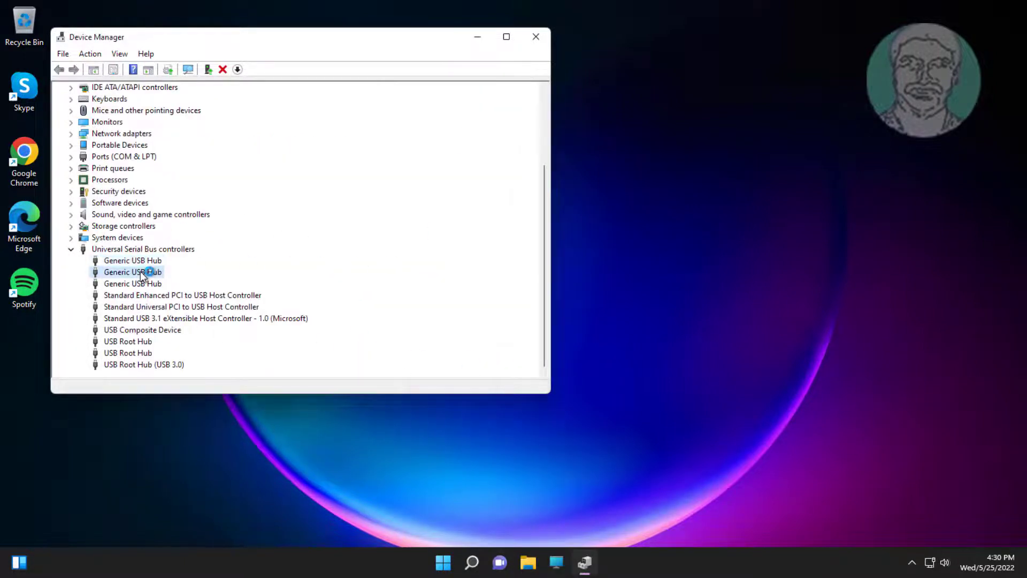
pyautogui.rightClick(140, 271)
pyautogui.click(192, 279)
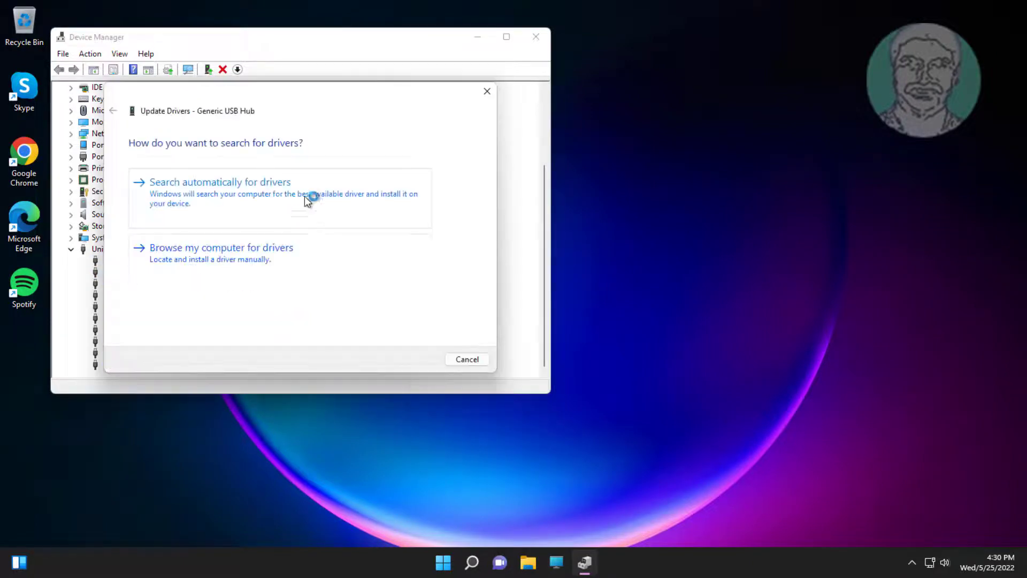
pyautogui.click(336, 199)
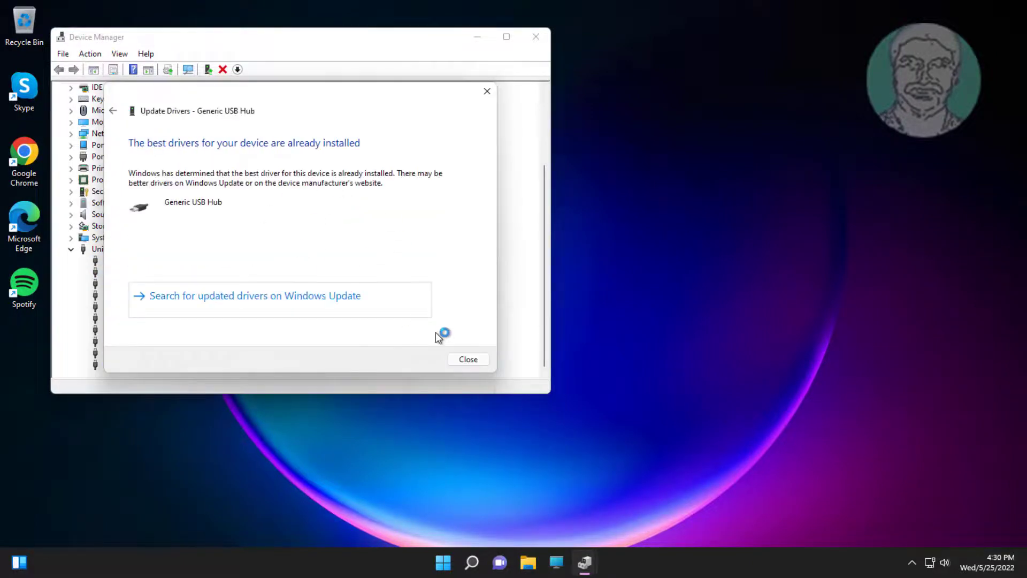
pyautogui.click(467, 358)
# Search automatically for an updated driver for the third Generic USB Hub.
pyautogui.click(145, 284)
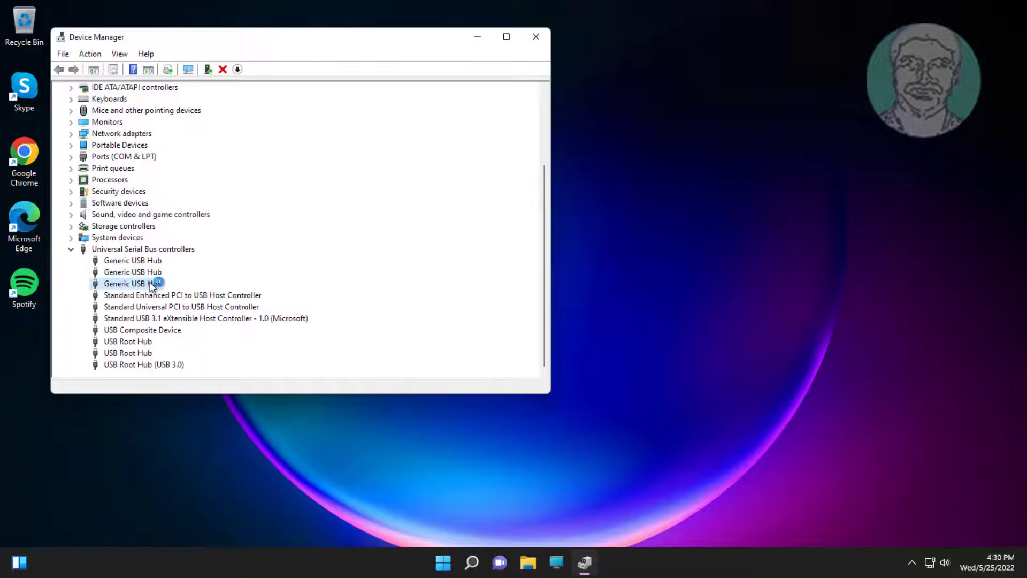
pyautogui.rightClick(151, 286)
pyautogui.click(201, 290)
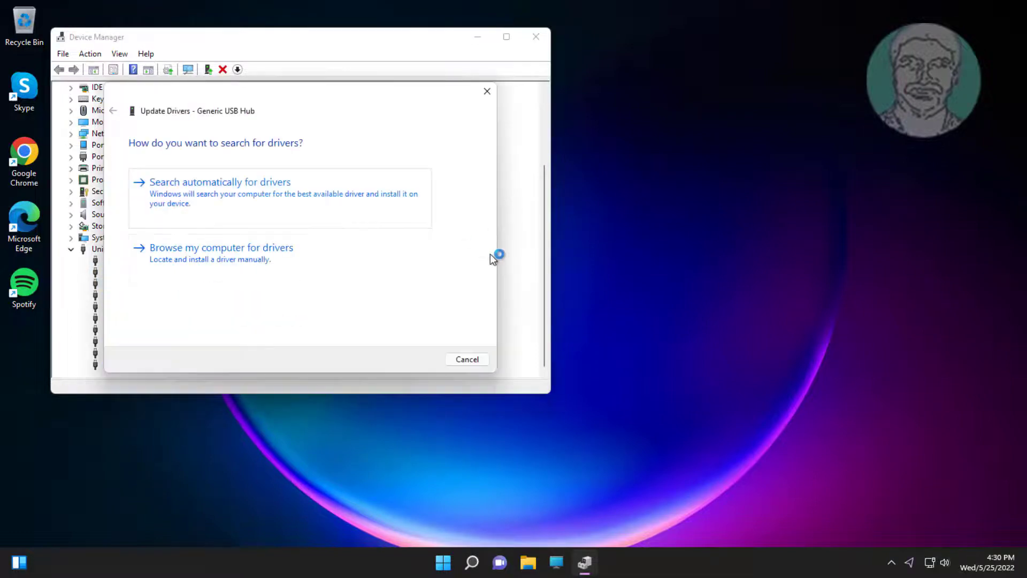
pyautogui.click(233, 212)
pyautogui.click(478, 359)
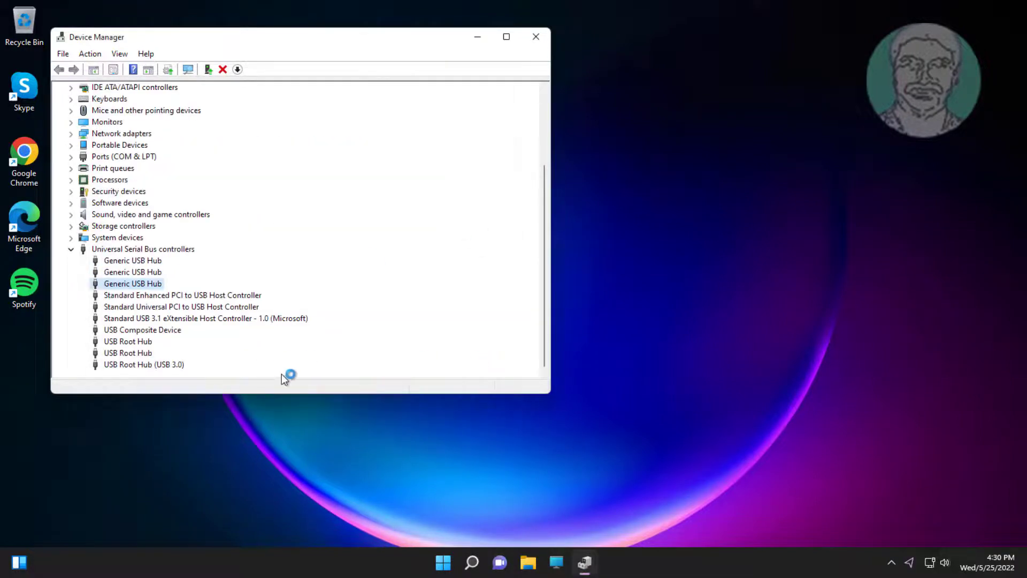
# Search automatically for an updated driver for the Standard USB 3.1 eXtensible Host Controller.
pyautogui.rightClick(189, 317)
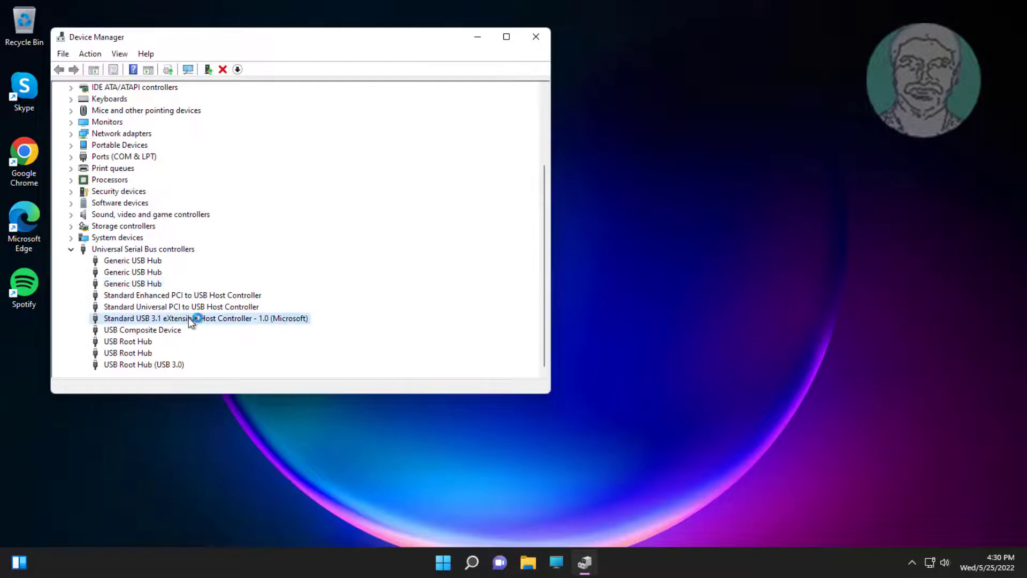
pyautogui.click(219, 327)
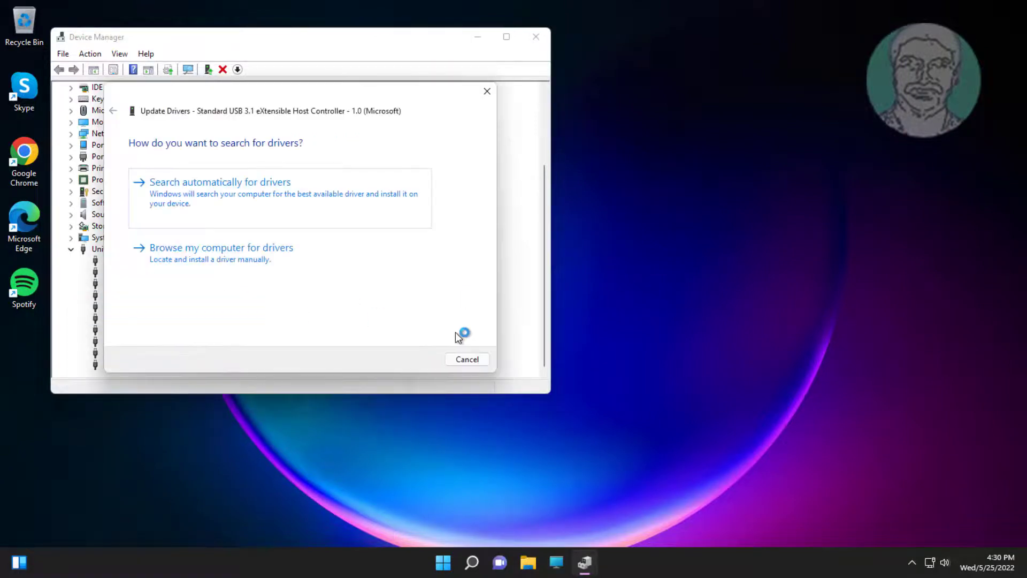
pyautogui.click(227, 202)
pyautogui.click(469, 359)
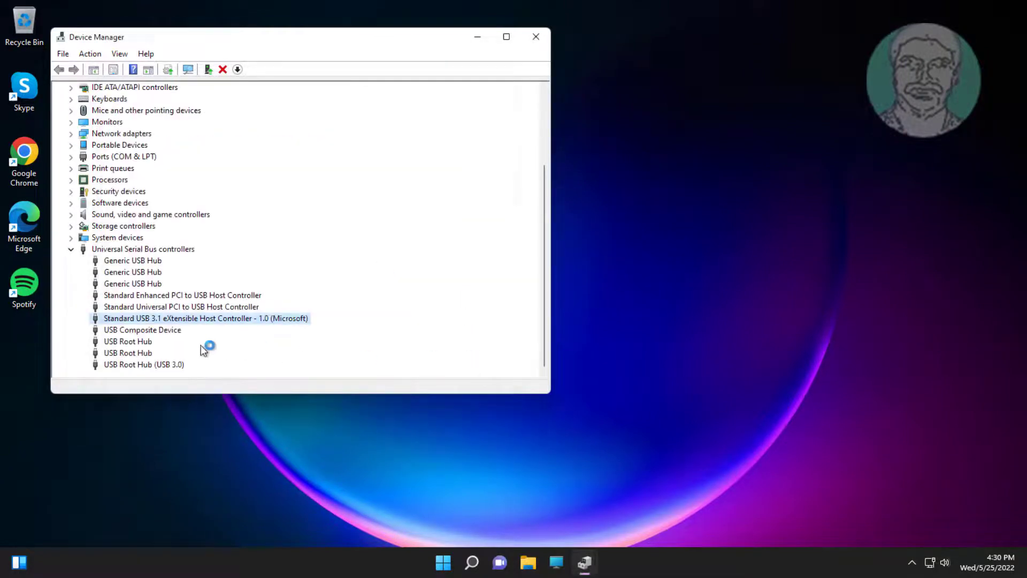
# Search automatically for an updated driver for the first USB Root Hub.
pyautogui.rightClick(148, 341)
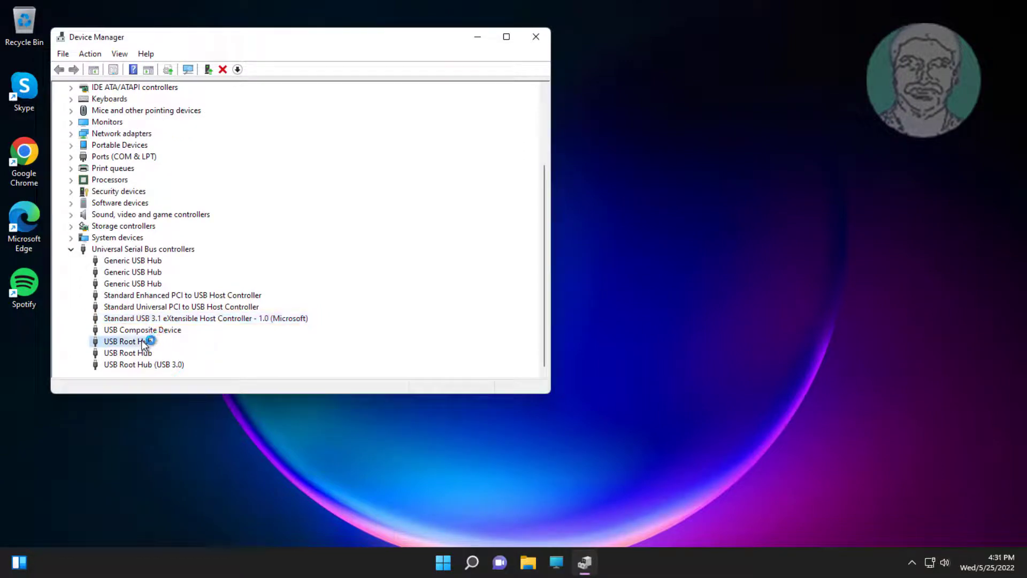
pyautogui.click(219, 349)
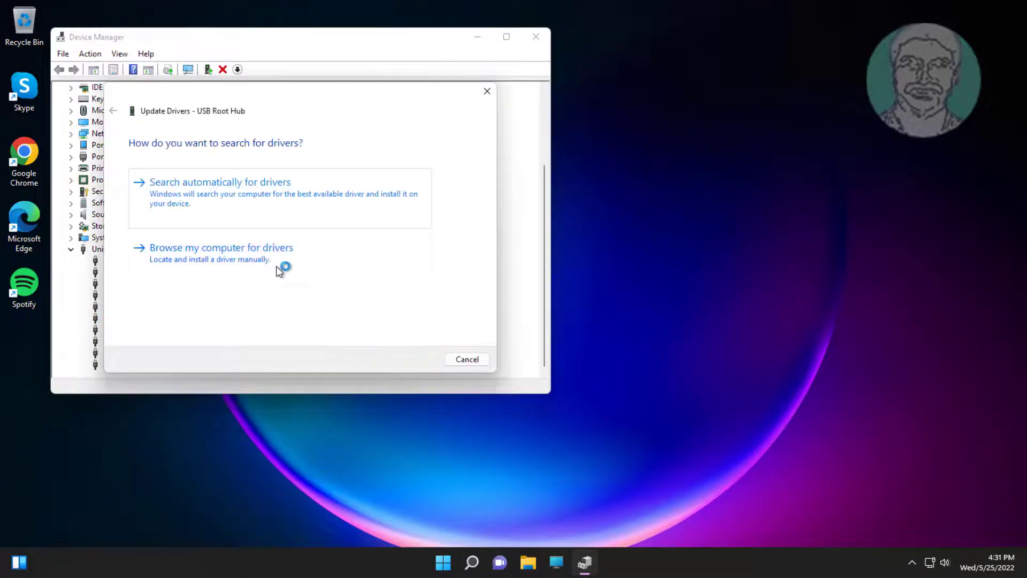
pyautogui.click(244, 205)
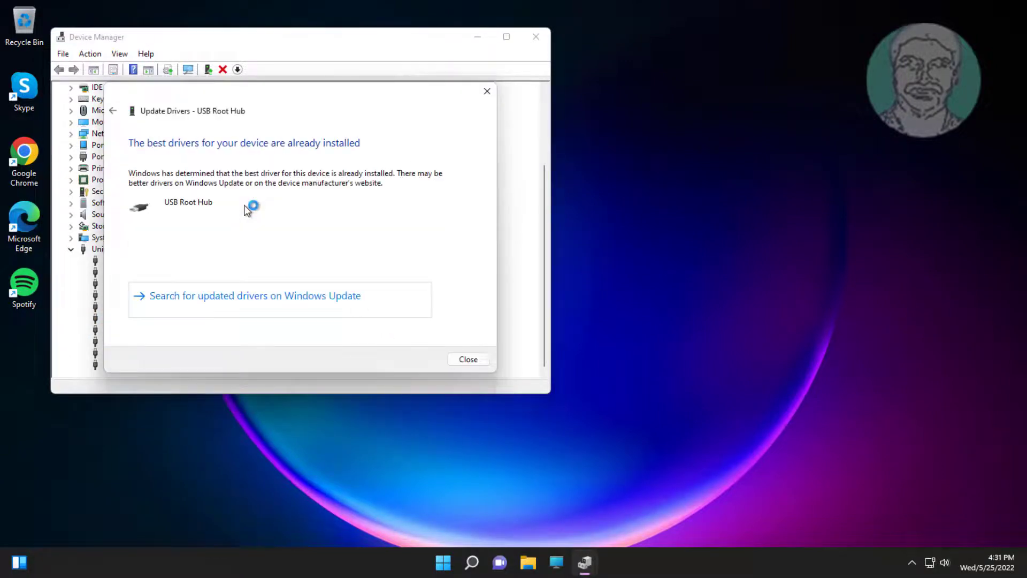
pyautogui.click(470, 367)
# Search automatically for an updated driver for the second USB Root Hub.
pyautogui.click(137, 354)
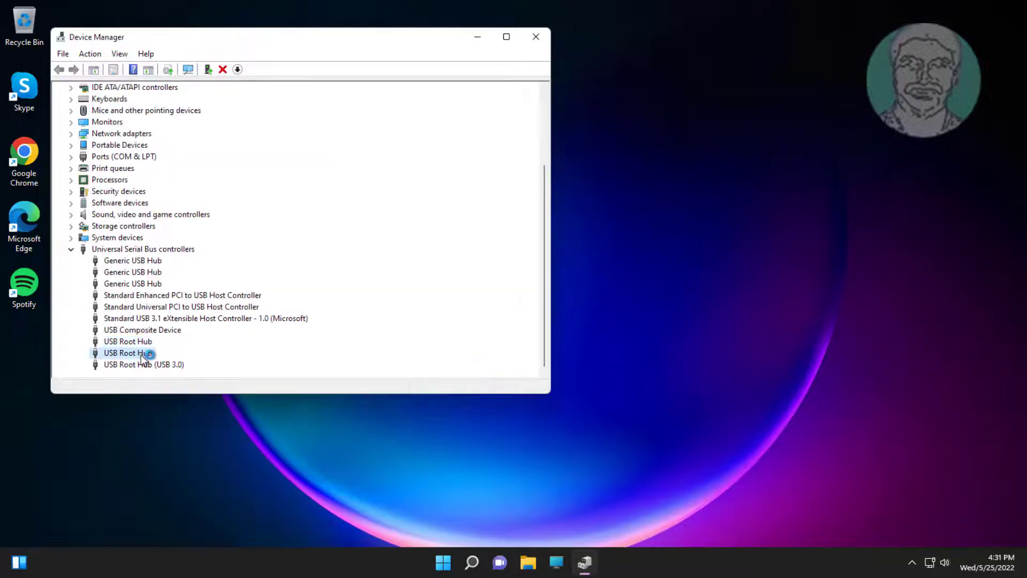
pyautogui.rightClick(141, 354)
pyautogui.click(228, 374)
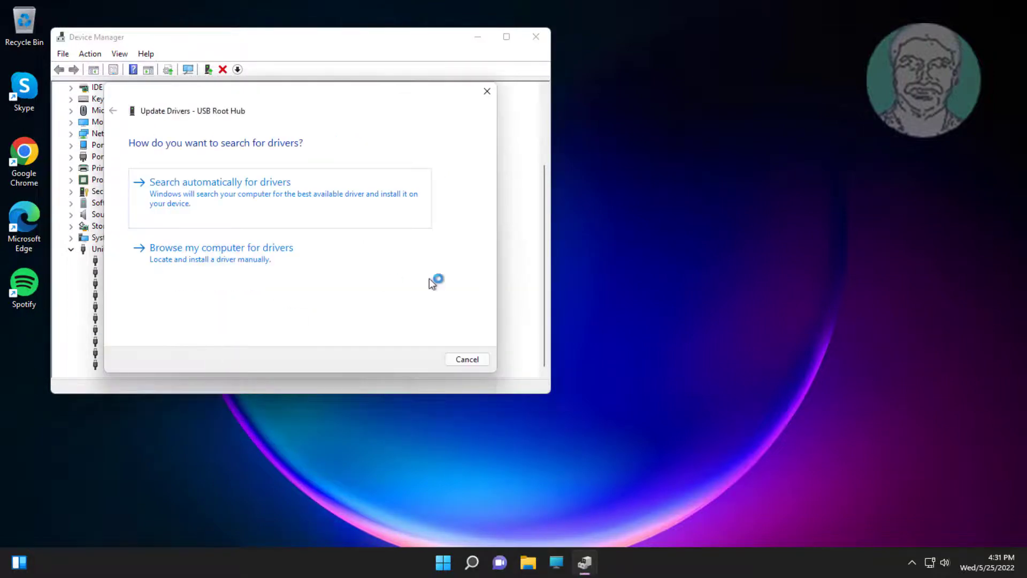
pyautogui.click(295, 187)
pyautogui.click(467, 361)
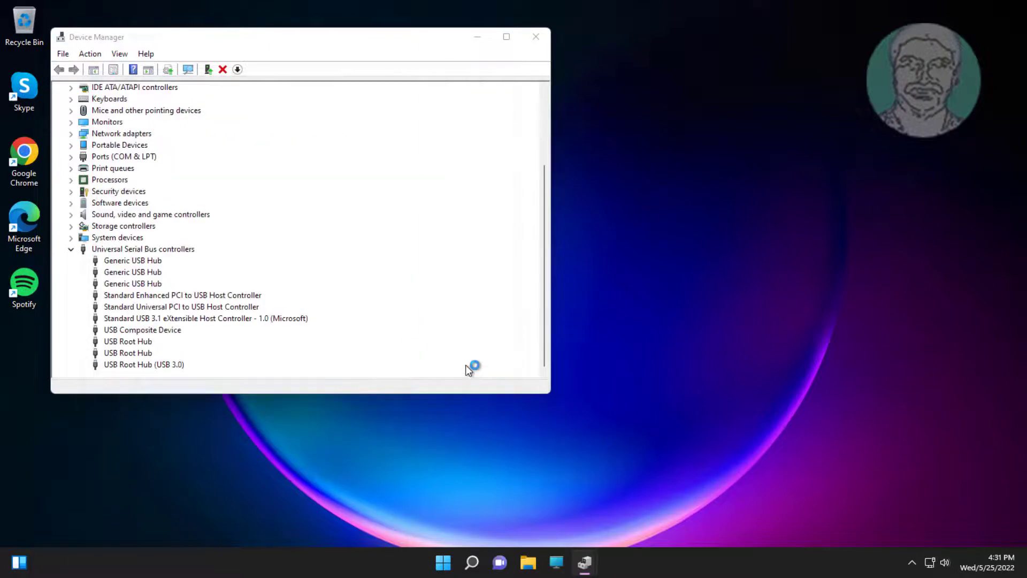
# Search automatically for an updated USB Root Hub (USB 3.0) driver and dismiss the result.
pyautogui.click(173, 365)
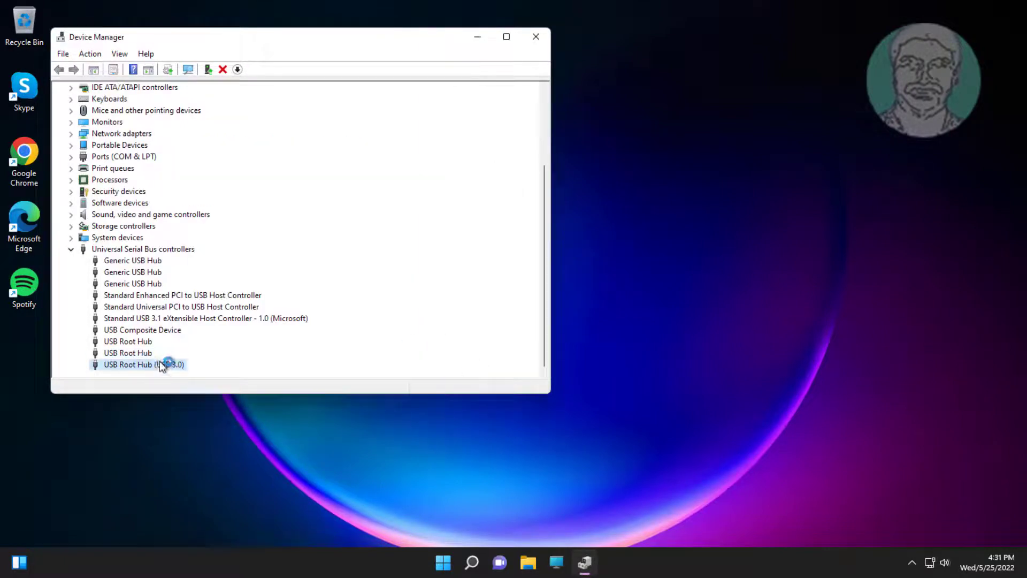
pyautogui.rightClick(161, 364)
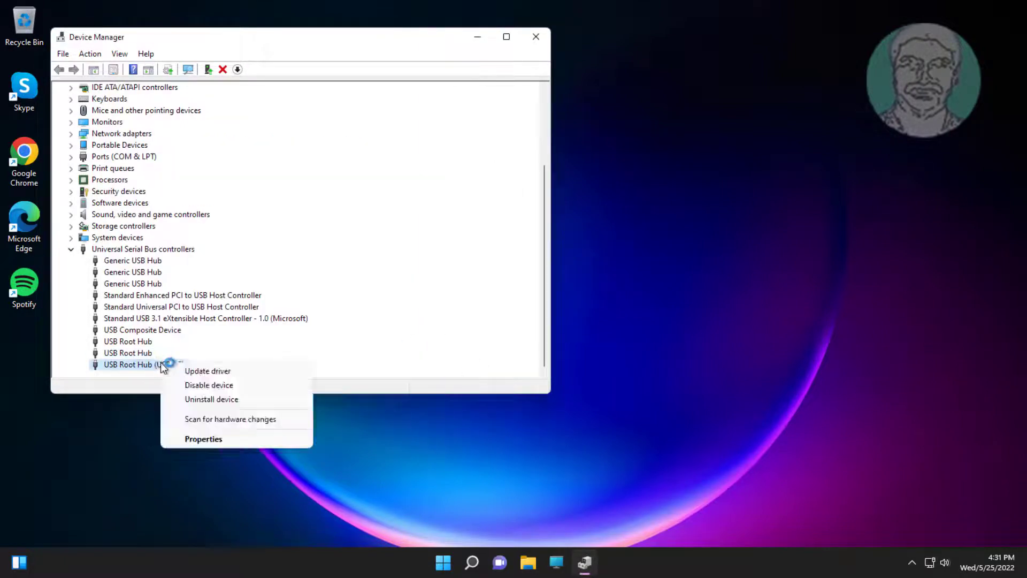
pyautogui.click(204, 370)
pyautogui.click(324, 198)
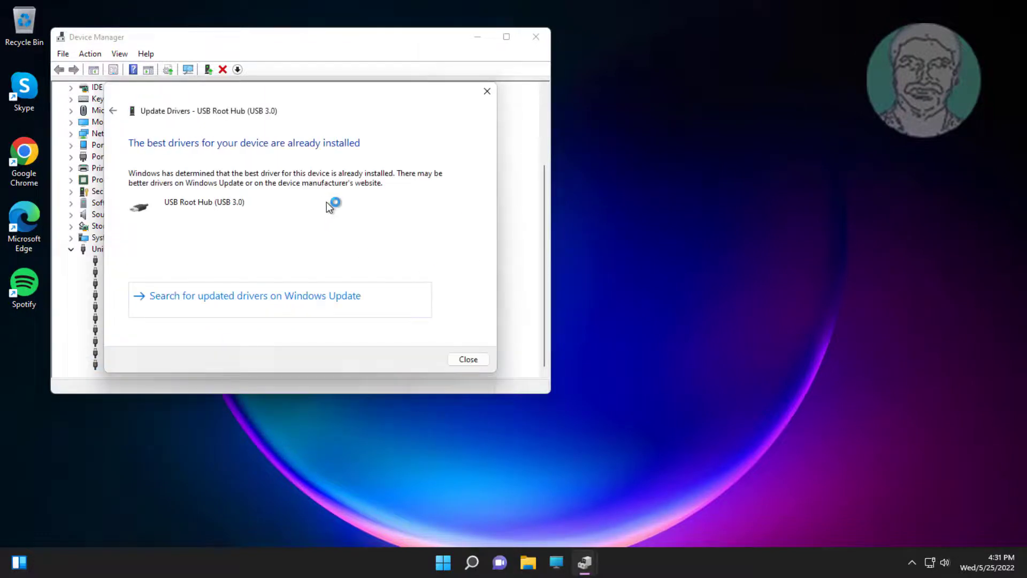
pyautogui.click(460, 360)
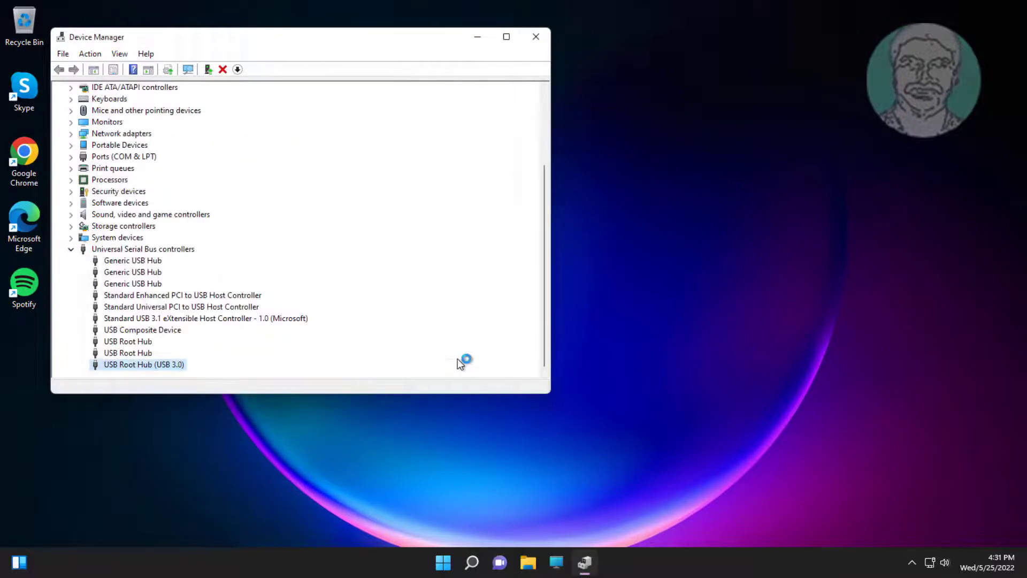
# Close and reopen Device Manager, then expand Universal Serial Bus controllers.
pyautogui.click(544, 42)
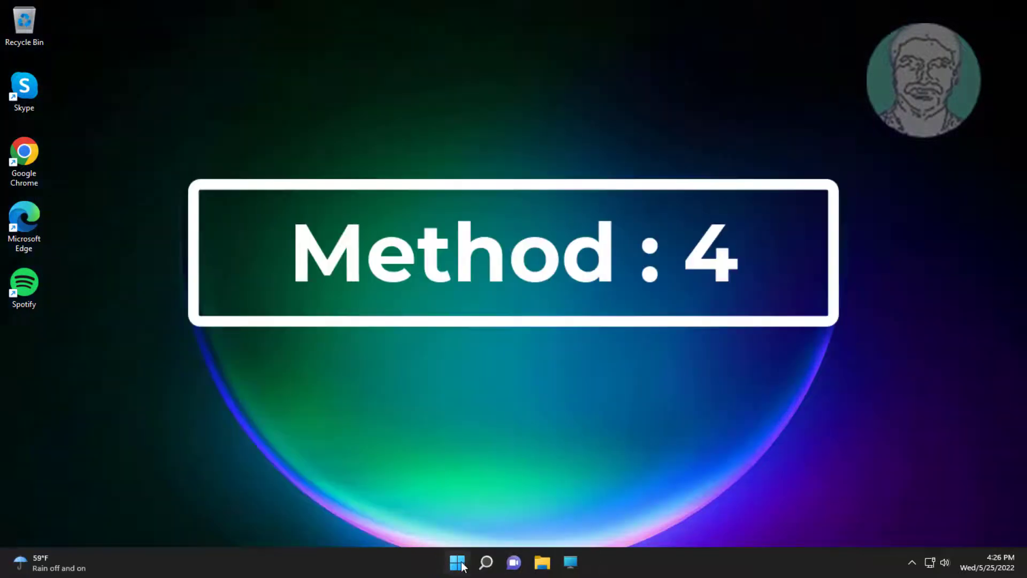
pyautogui.rightClick(462, 566)
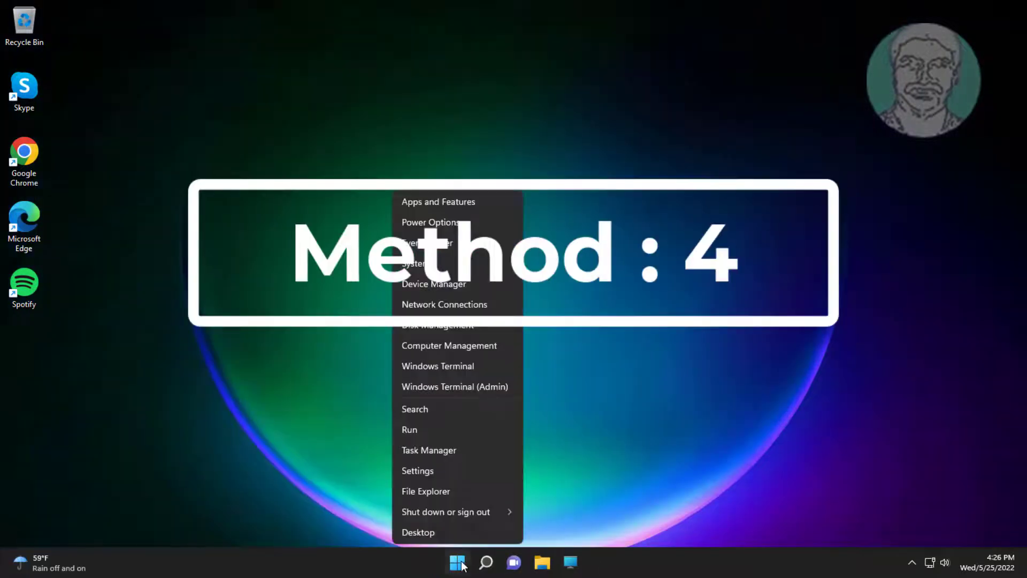
pyautogui.click(458, 289)
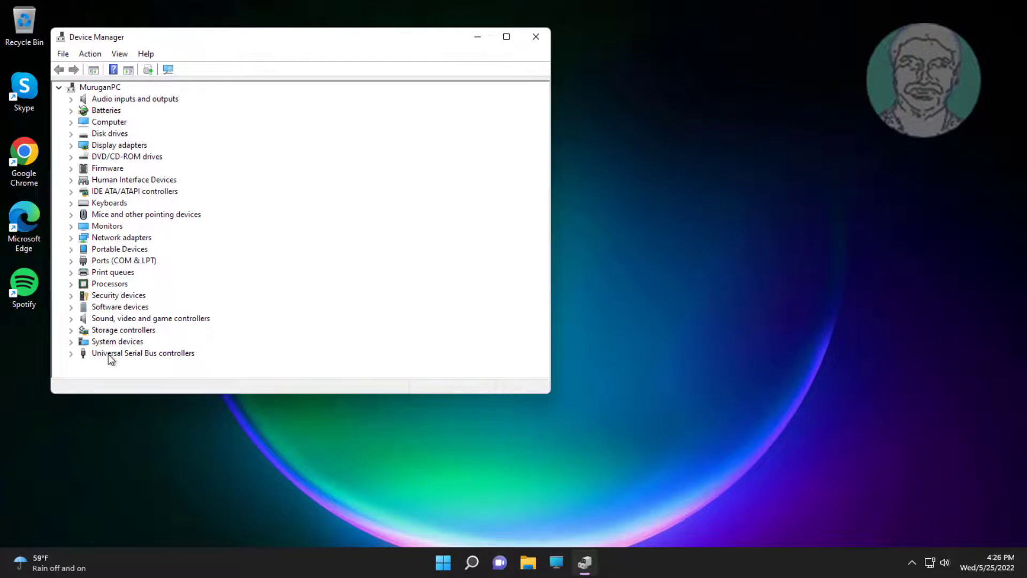
pyautogui.click(184, 354)
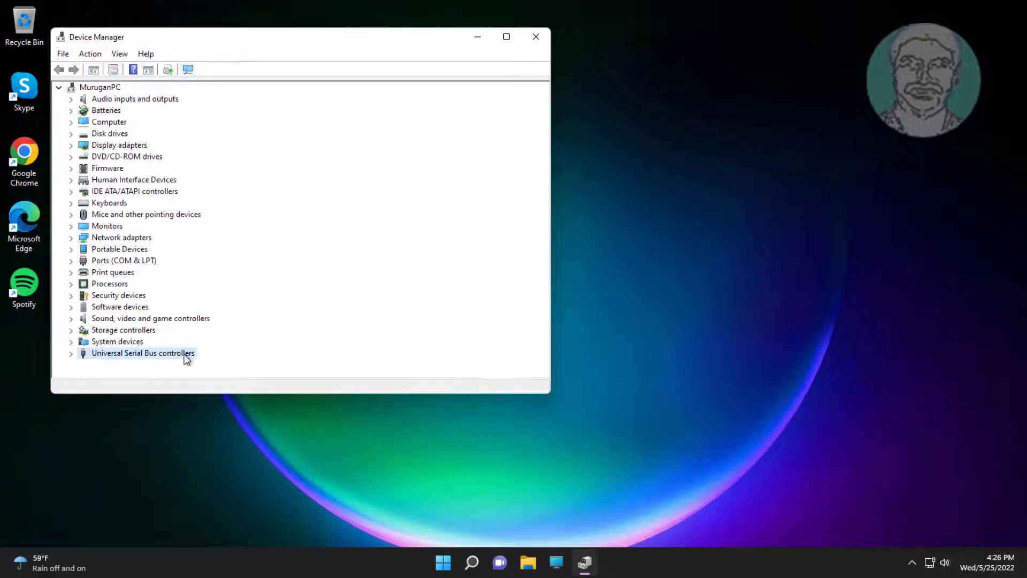
pyautogui.click(70, 355)
# Uninstall the first Generic USB Hub device.
pyautogui.click(134, 261)
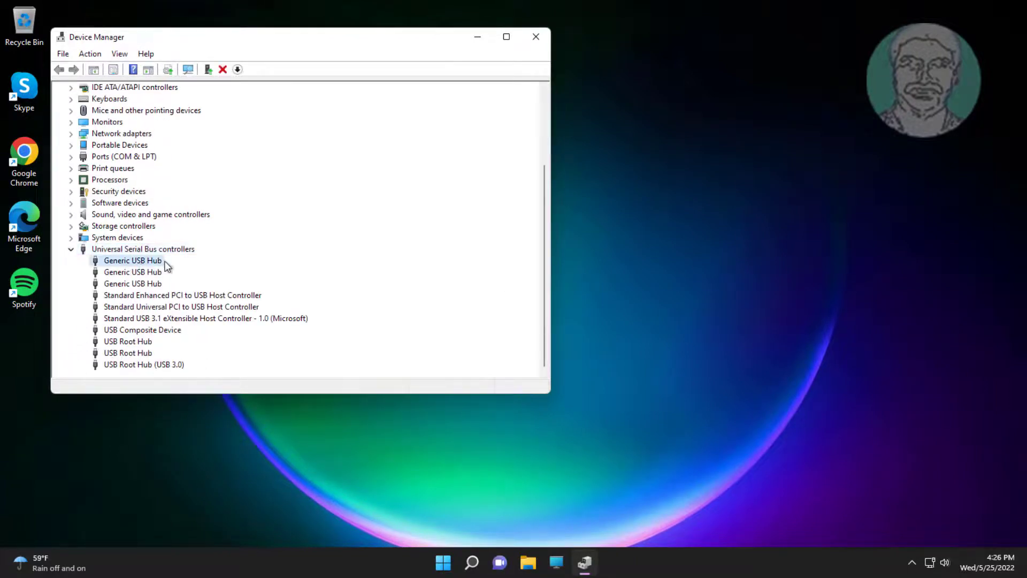
pyautogui.rightClick(154, 265)
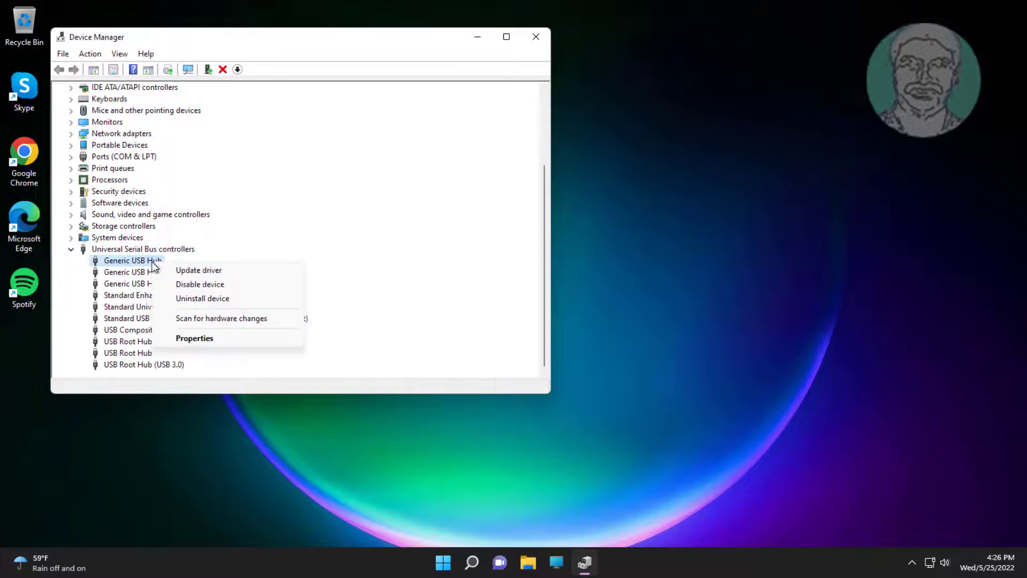
pyautogui.click(209, 297)
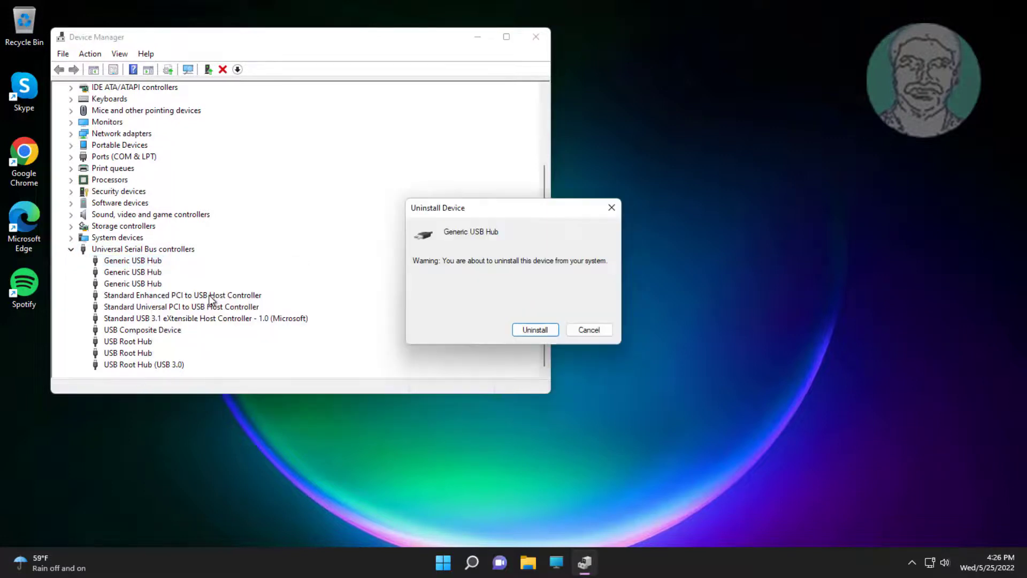
pyautogui.click(527, 334)
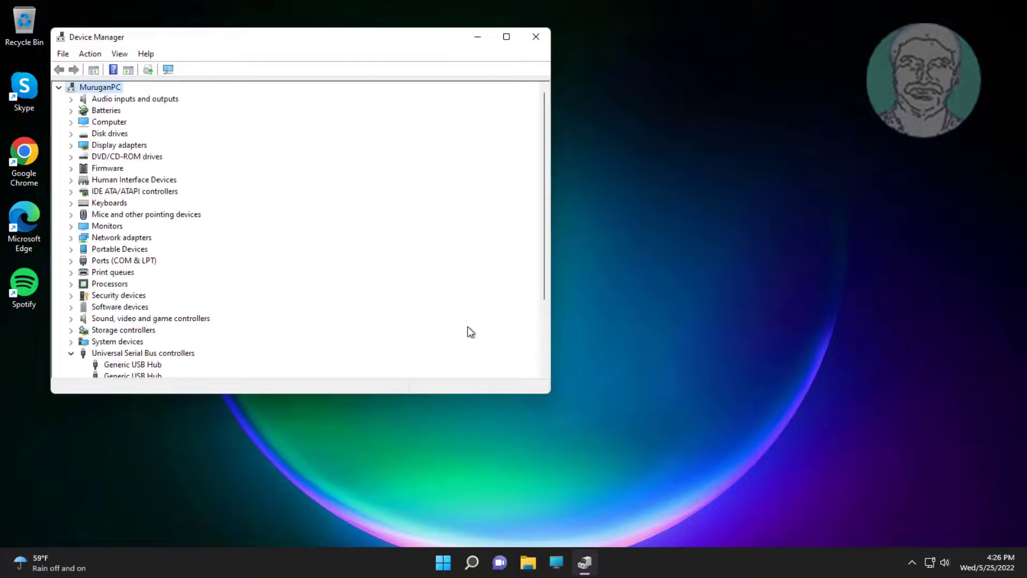
# Uninstall the next remaining Generic USB Hub device.
pyautogui.scroll(-3, 324, 334)
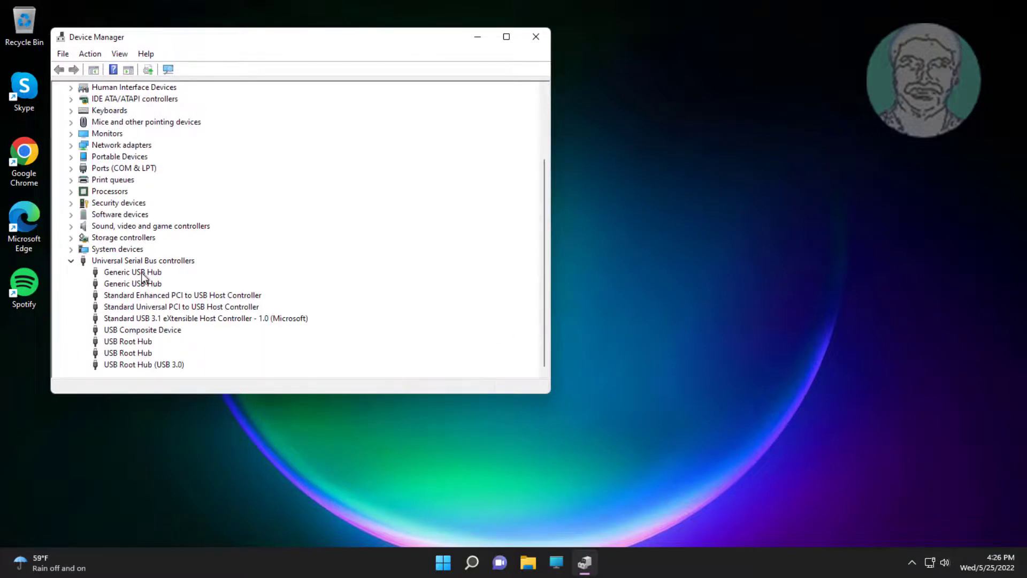
pyautogui.click(135, 274)
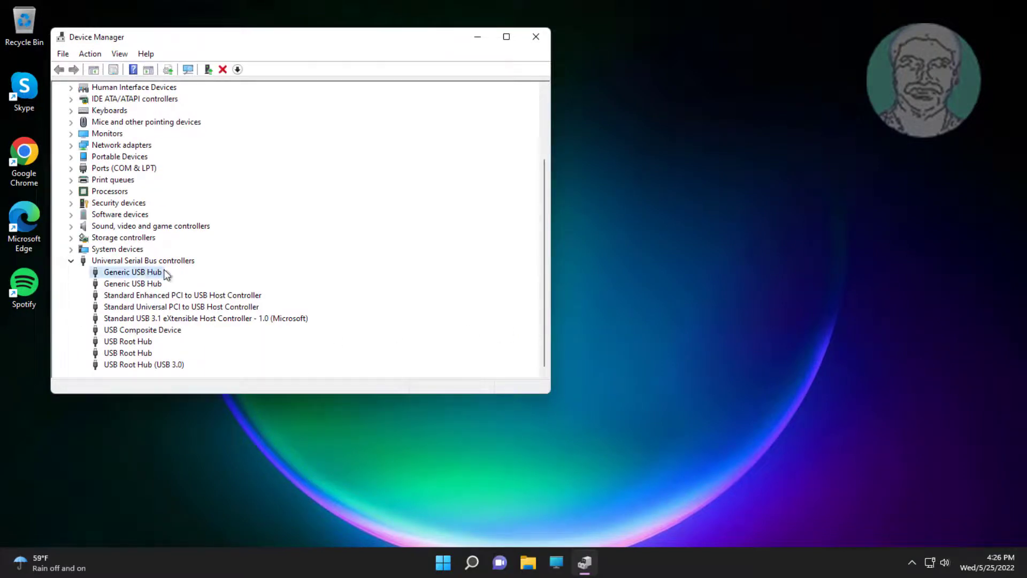
pyautogui.rightClick(141, 275)
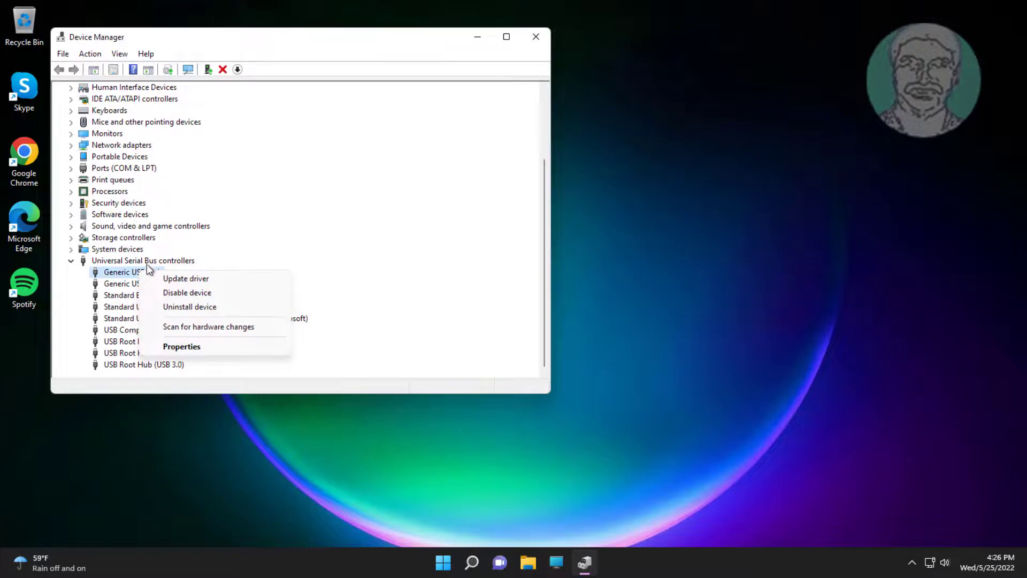
pyautogui.click(206, 308)
pyautogui.click(536, 330)
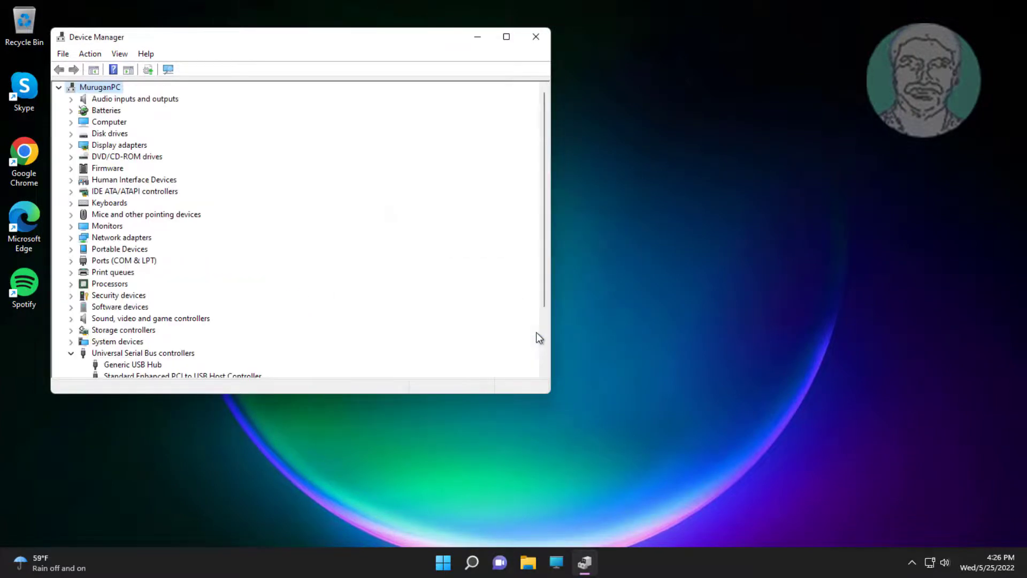
# Uninstall the last Generic USB Hub device.
pyautogui.scroll(-3, 406, 337)
pyautogui.click(148, 284)
pyautogui.rightClick(149, 284)
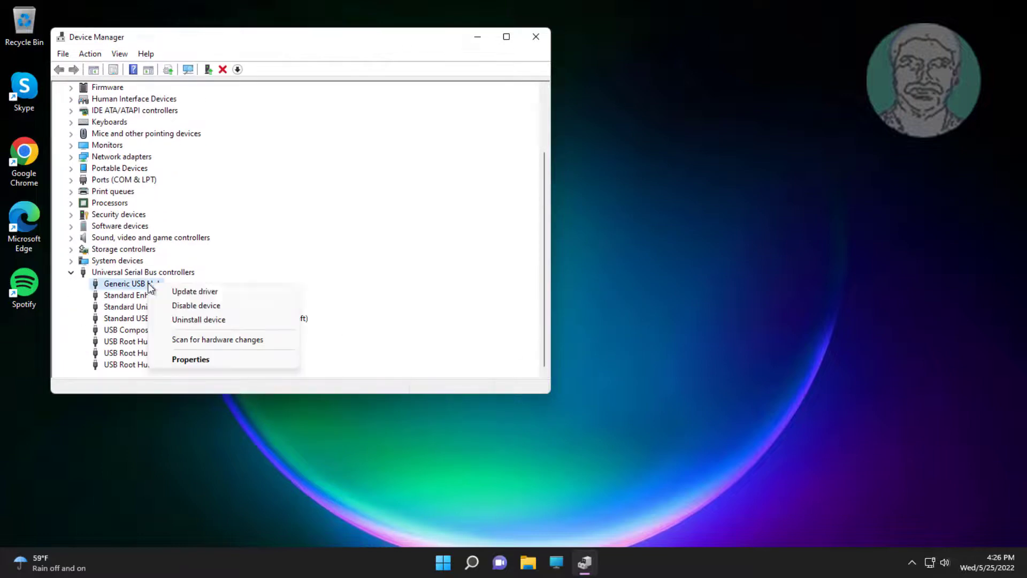
pyautogui.click(193, 320)
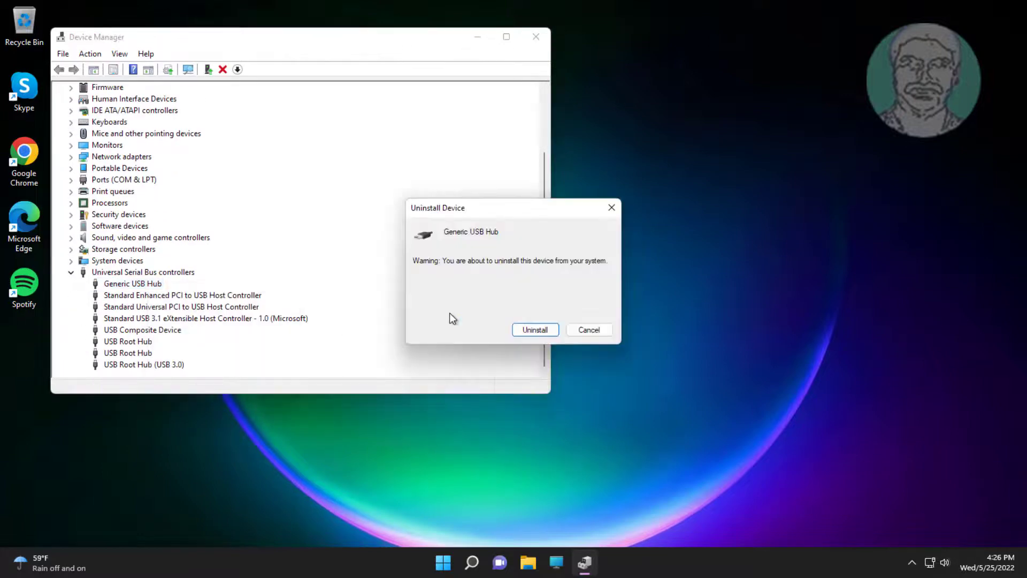
pyautogui.click(542, 329)
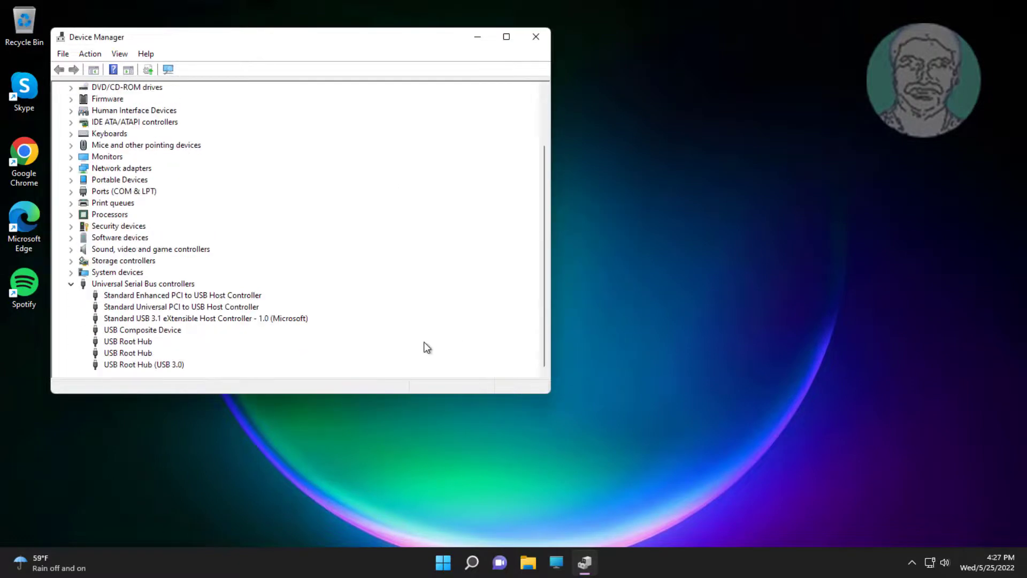
# Uninstall the Standard USB 3.1 eXtensible Host Controller.
pyautogui.click(196, 318)
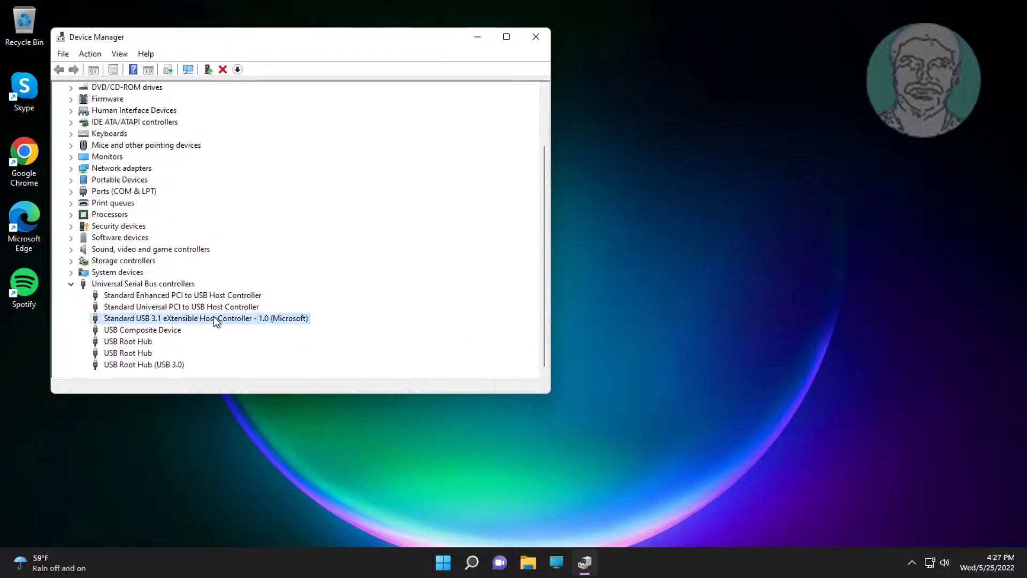
pyautogui.rightClick(214, 319)
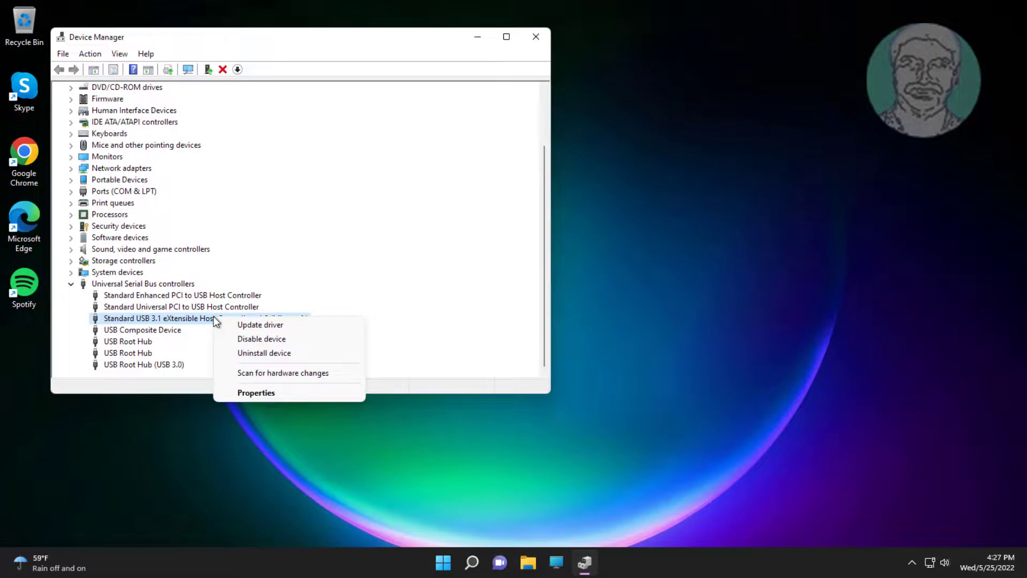
pyautogui.click(264, 353)
pyautogui.click(535, 330)
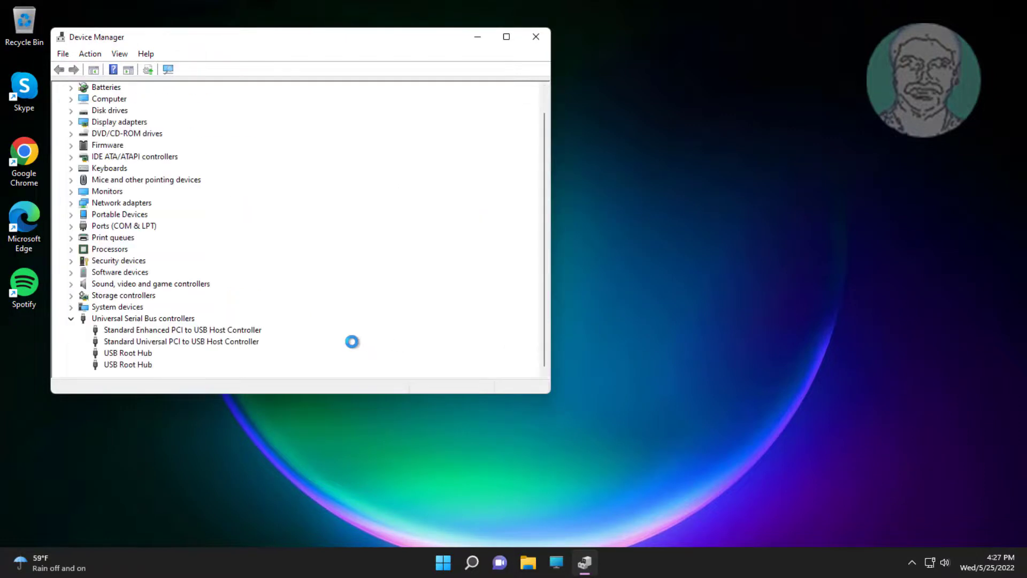
# Uninstall the first USB Root Hub.
pyautogui.click(137, 355)
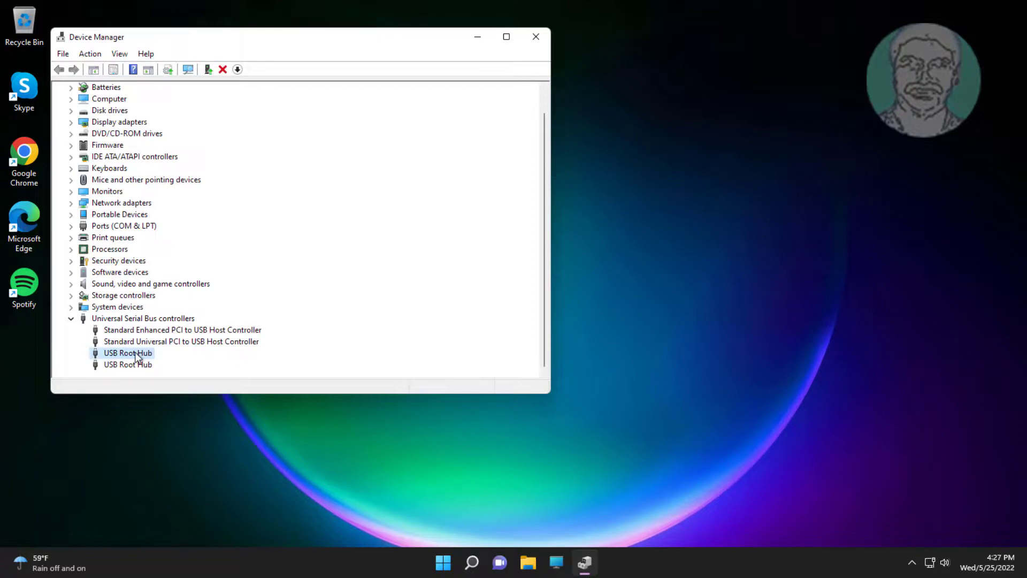
pyautogui.rightClick(138, 356)
pyautogui.click(179, 387)
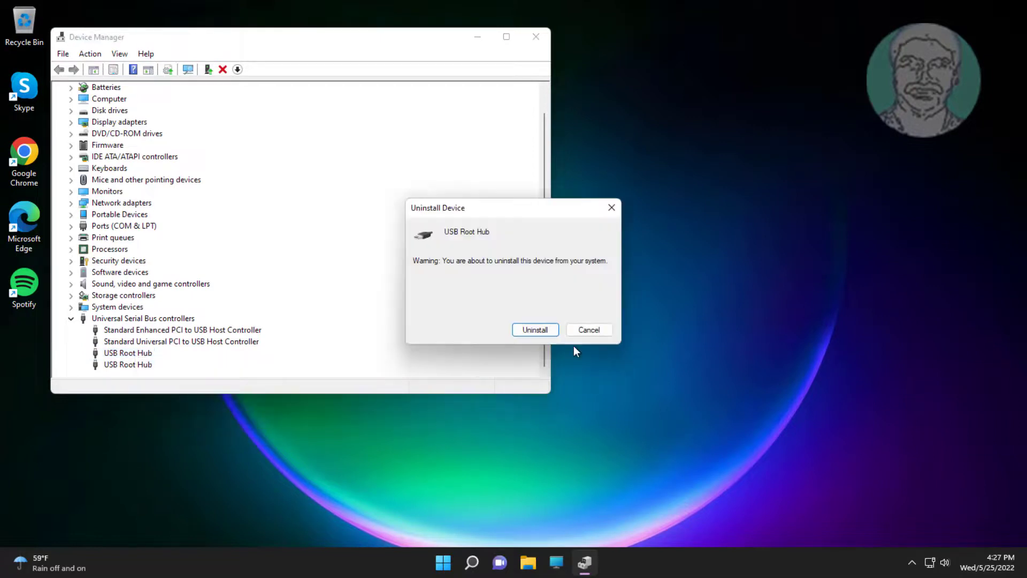
pyautogui.click(538, 329)
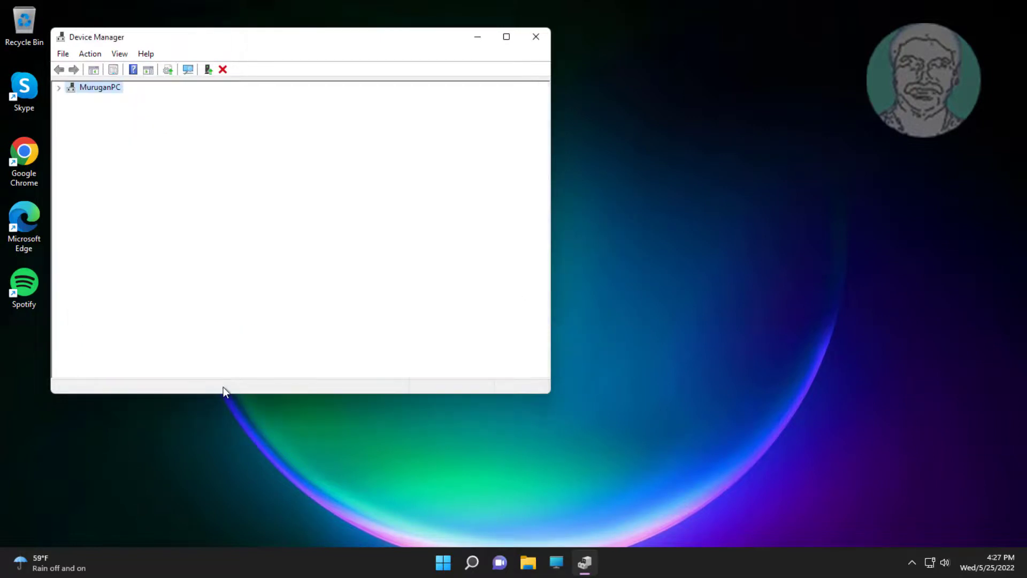
# Uninstall the remaining USB Root Hub.
pyautogui.click(132, 364)
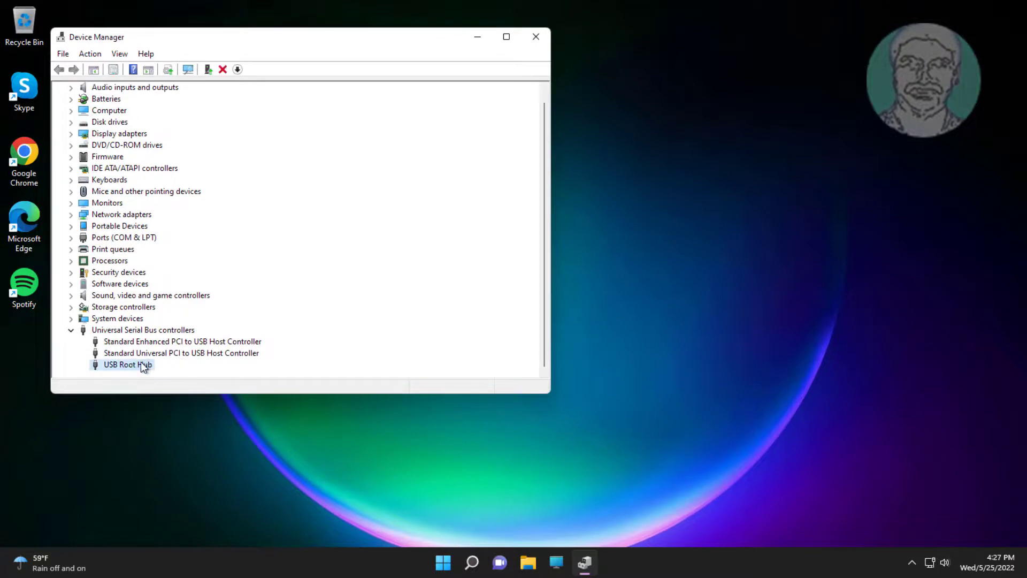
pyautogui.rightClick(141, 363)
pyautogui.click(205, 398)
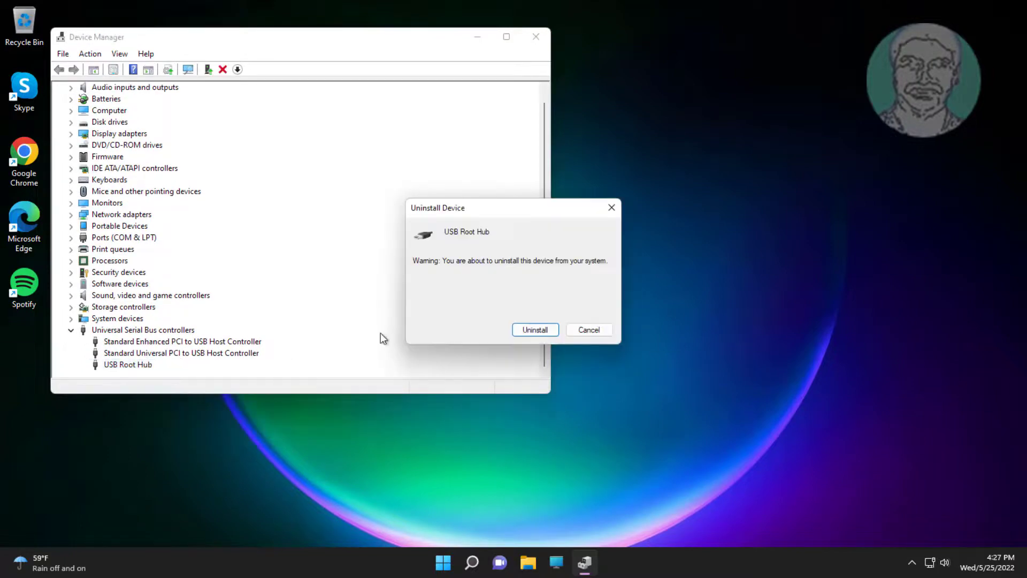
pyautogui.click(526, 328)
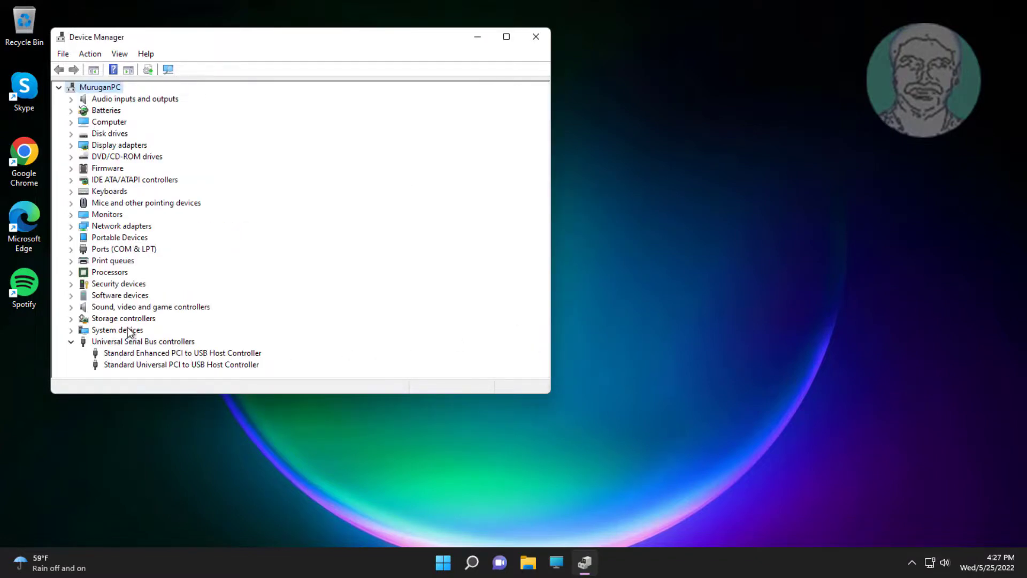
# Close the Device Manager window and open the Start menu to reach the Restart option.
pyautogui.click(528, 32)
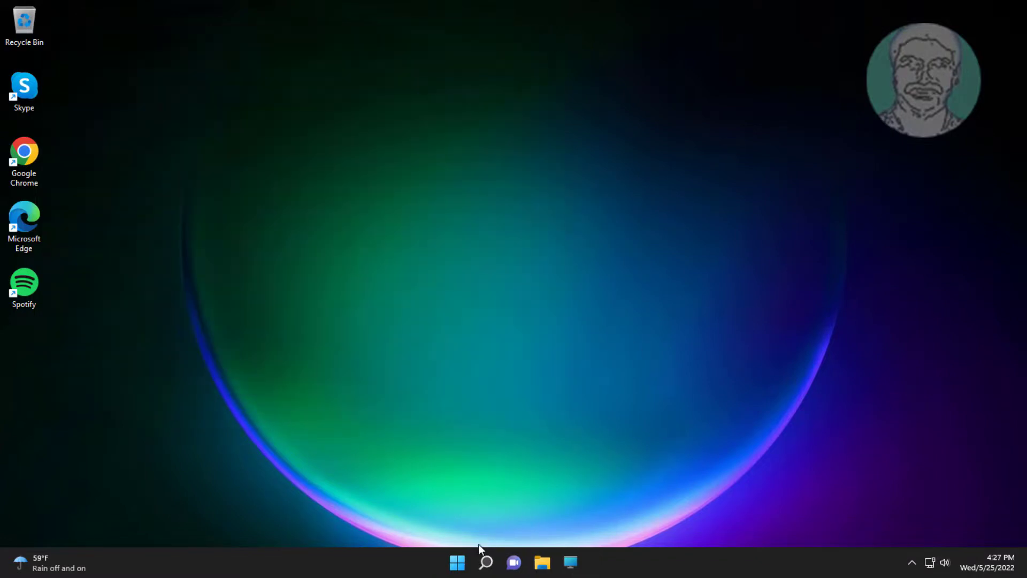
pyautogui.click(457, 559)
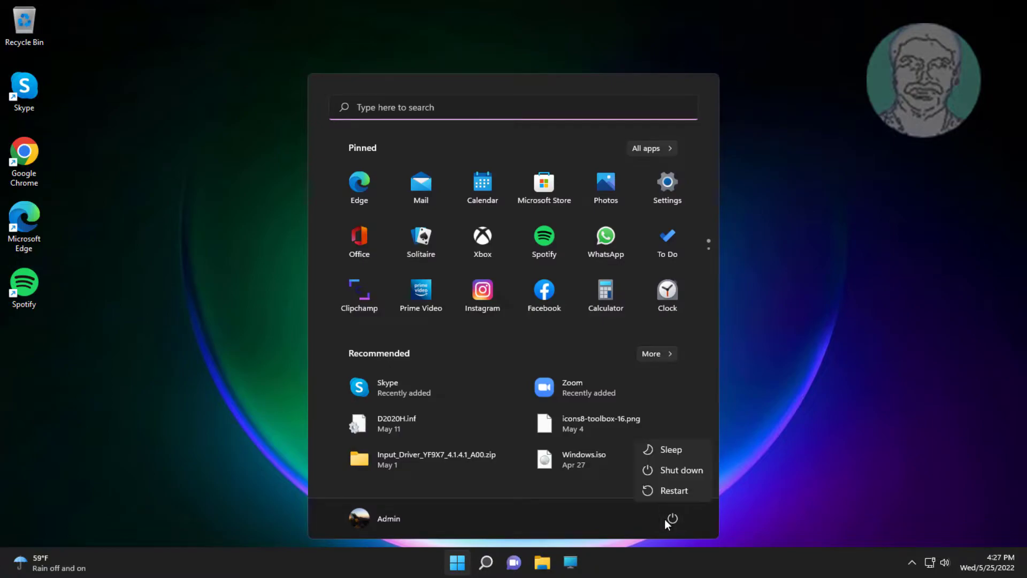